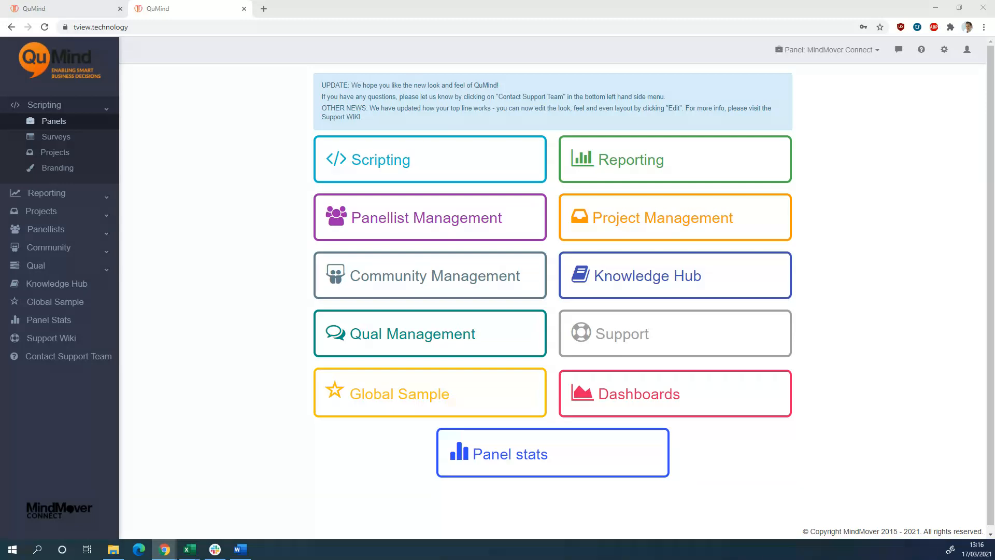
Create a new email for the "cars" project from Project Management
left_click(106, 111)
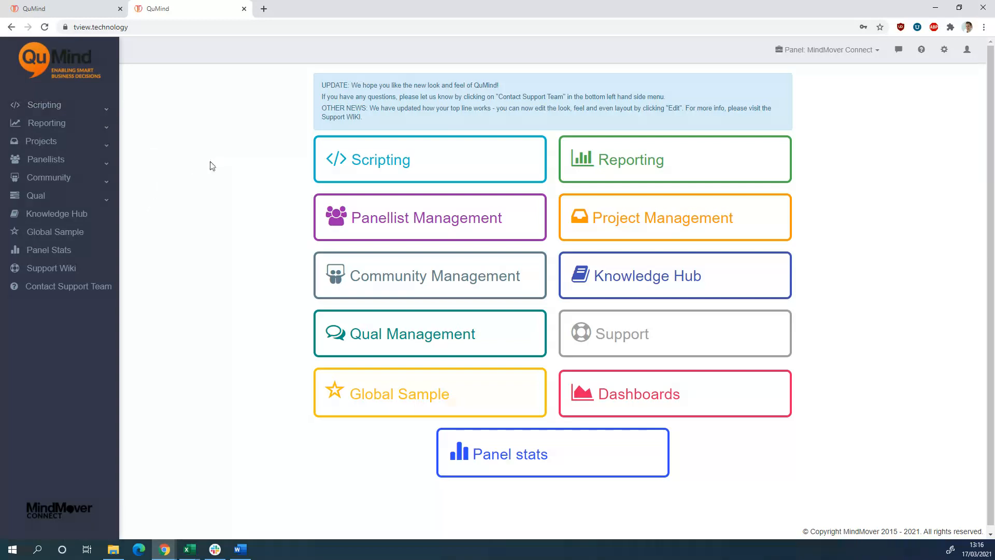
left_click(45, 147)
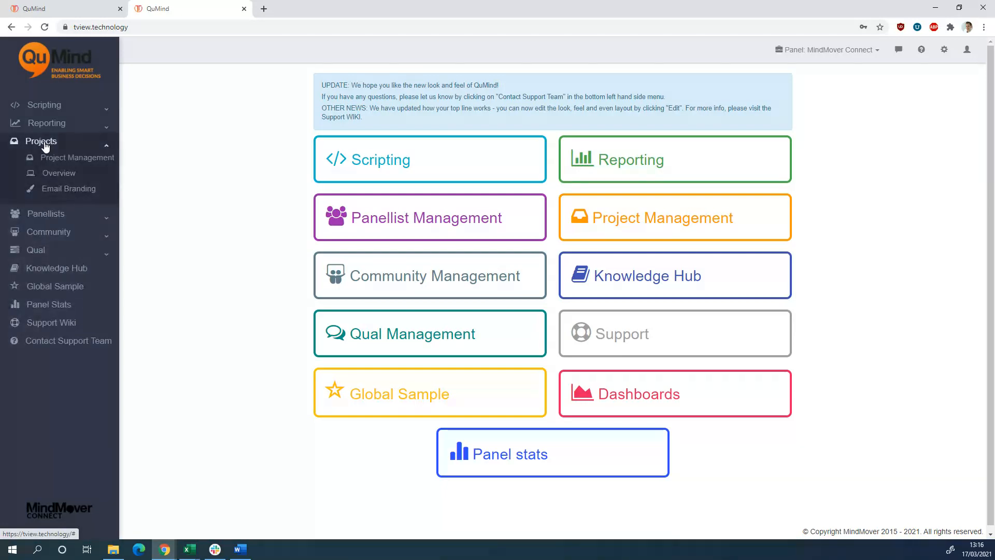
left_click(60, 164)
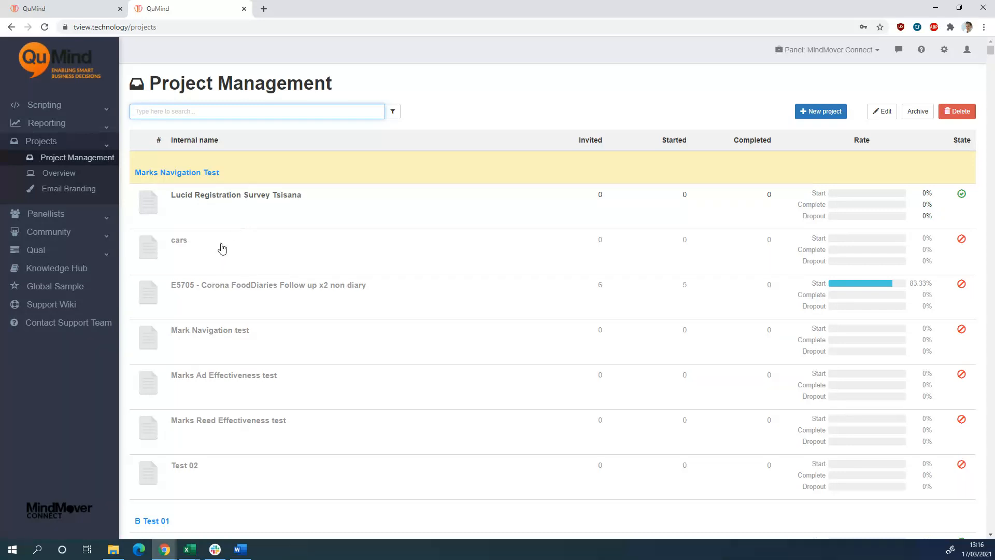
left_click(205, 248)
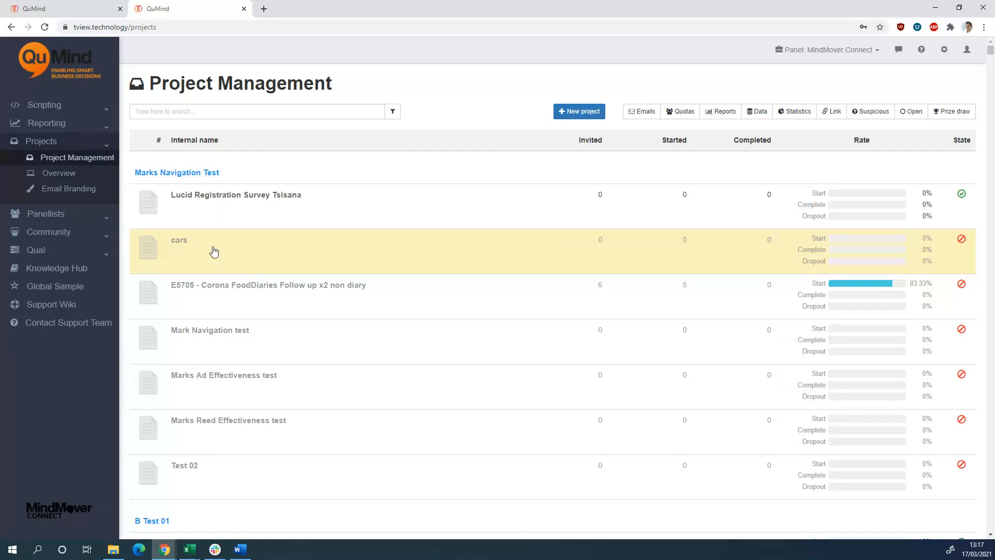
left_click(643, 119)
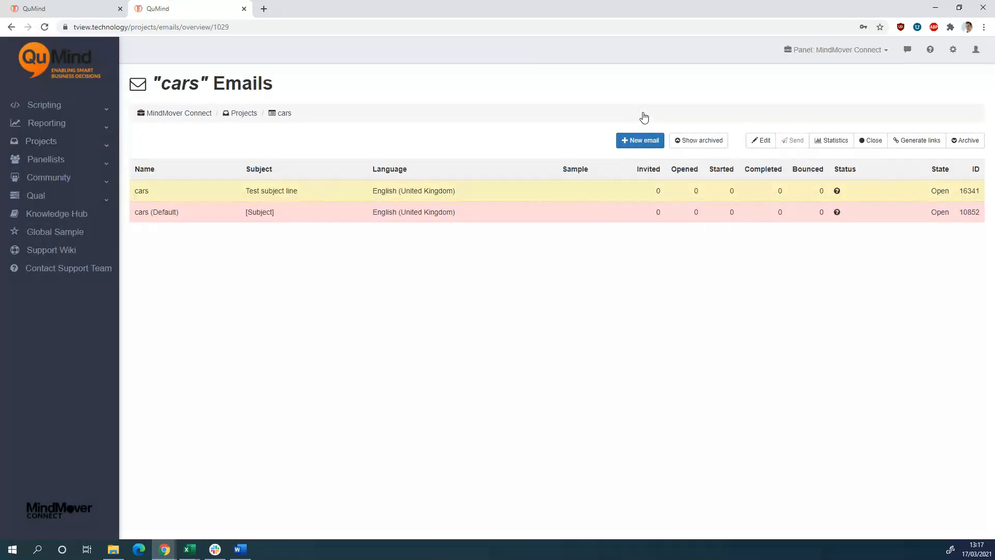
left_click(643, 150)
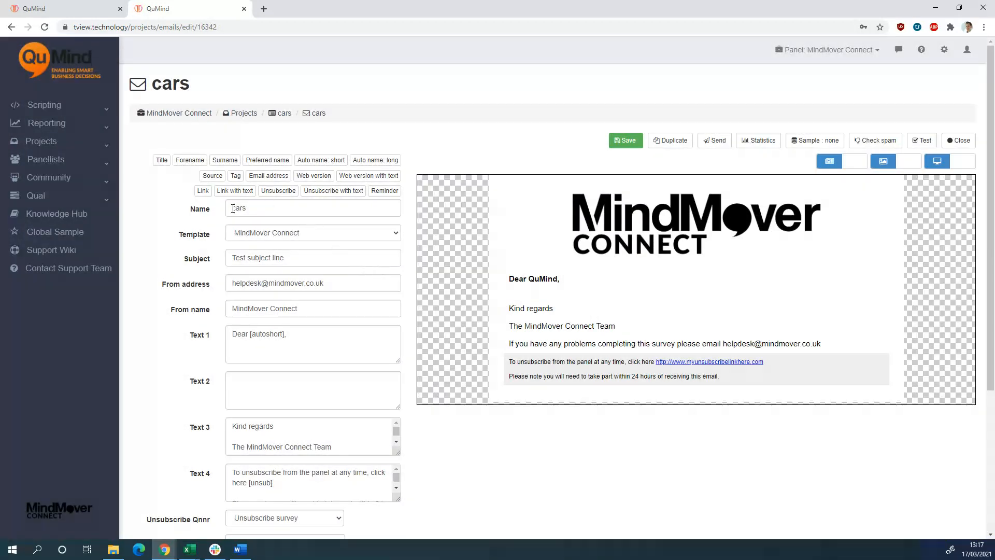
Name the email "Batch 1" and apply the second "MindMover Connect" template
left_click(260, 209)
left_click_drag(260, 209, 193, 210)
left_click(265, 207)
type("Bat")
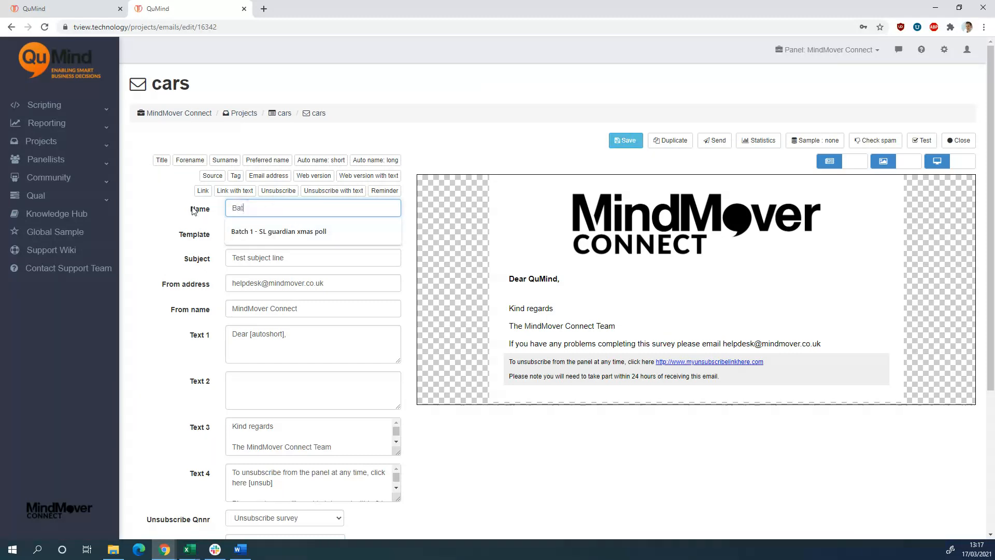
type("ch 1")
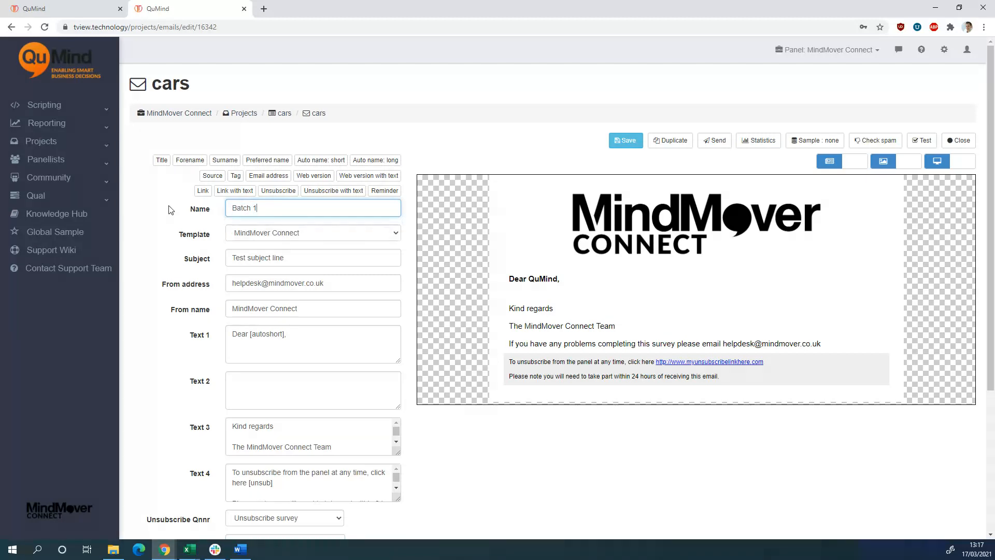
left_click(291, 237)
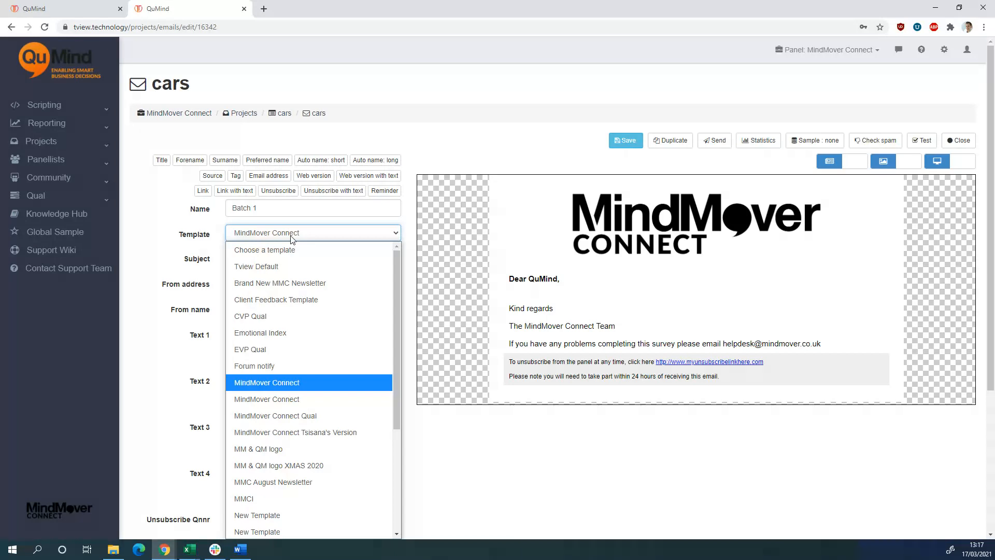
left_click(293, 399)
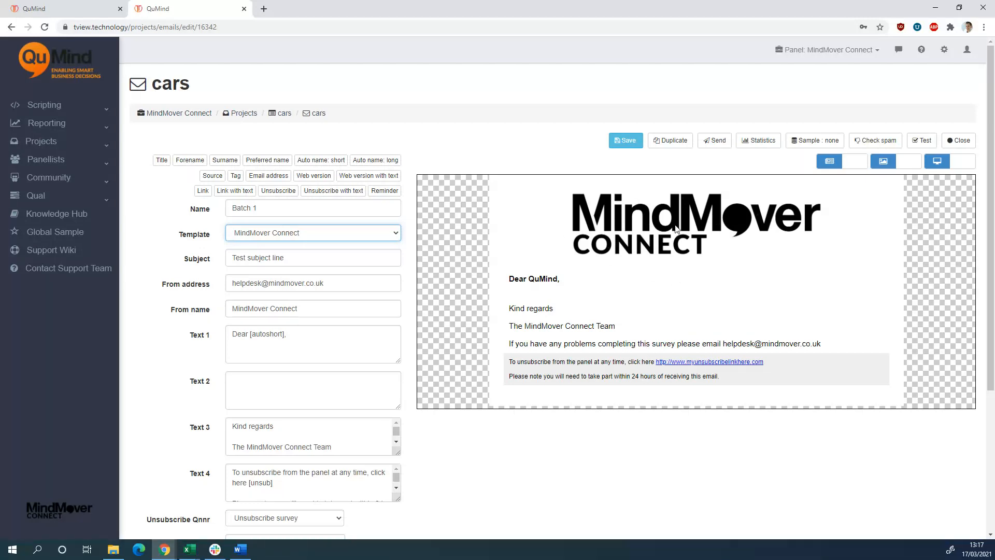
Review the email's subject line, from address and from name
left_click_drag(302, 258, 211, 261)
left_click(307, 258)
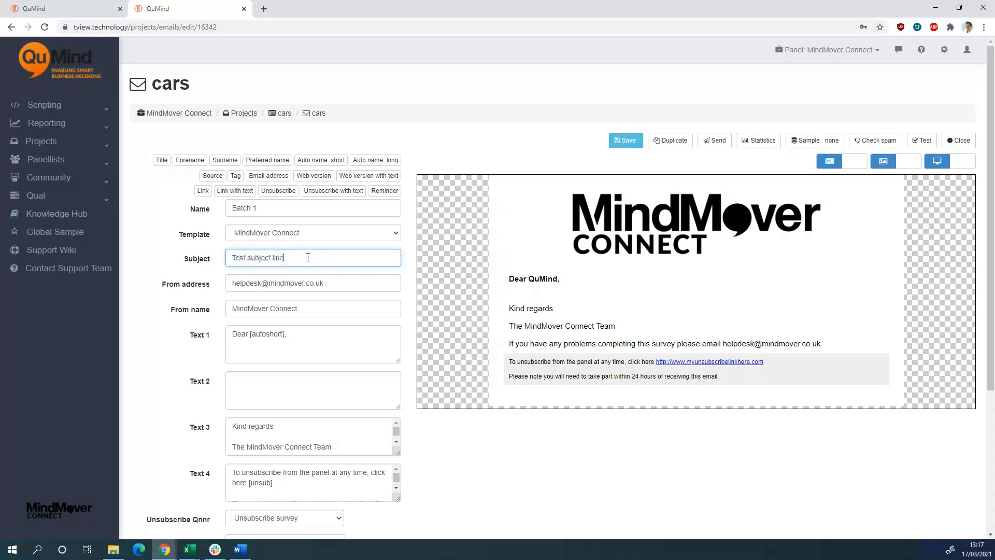
left_click_drag(307, 258, 218, 260)
left_click_drag(324, 283, 199, 288)
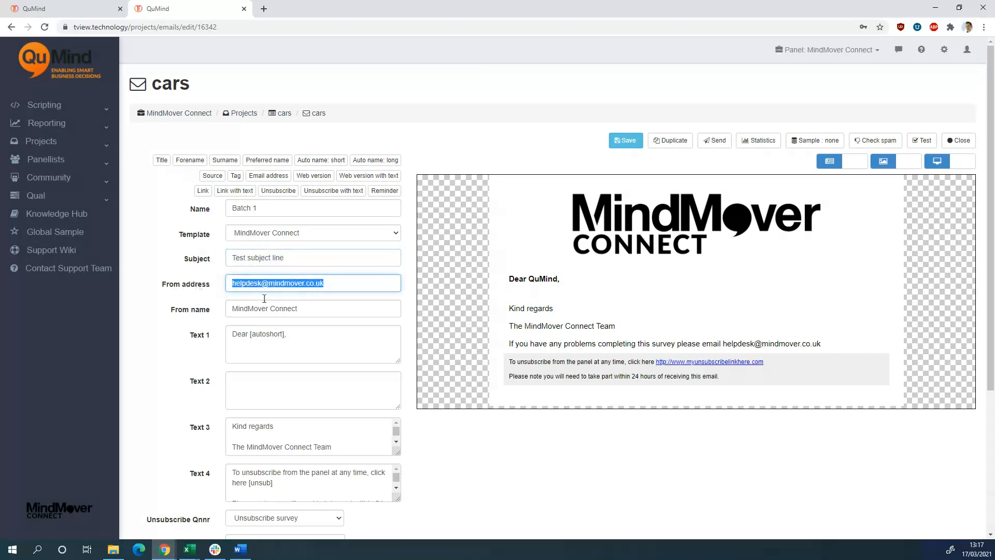
triple_click(324, 309)
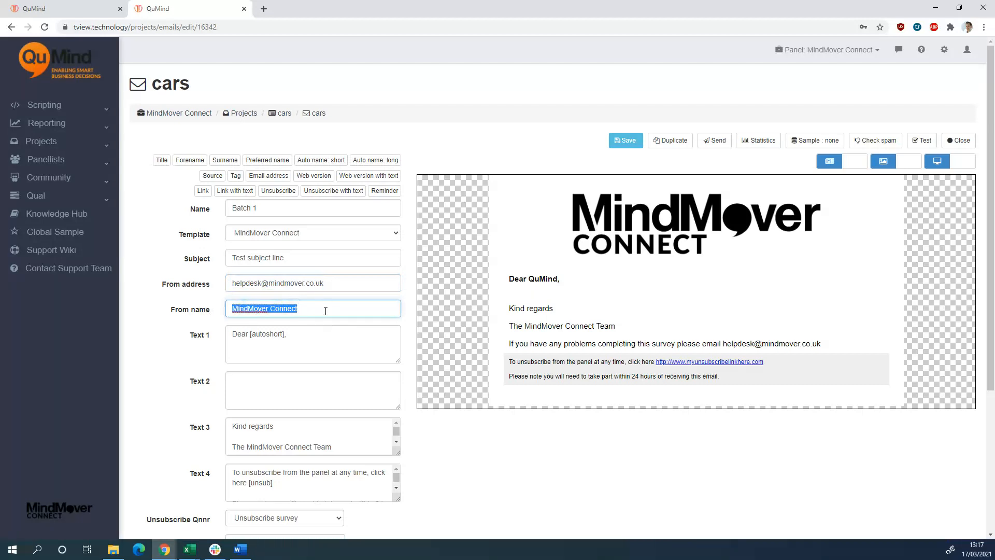
scroll(325, 311, "down", 1)
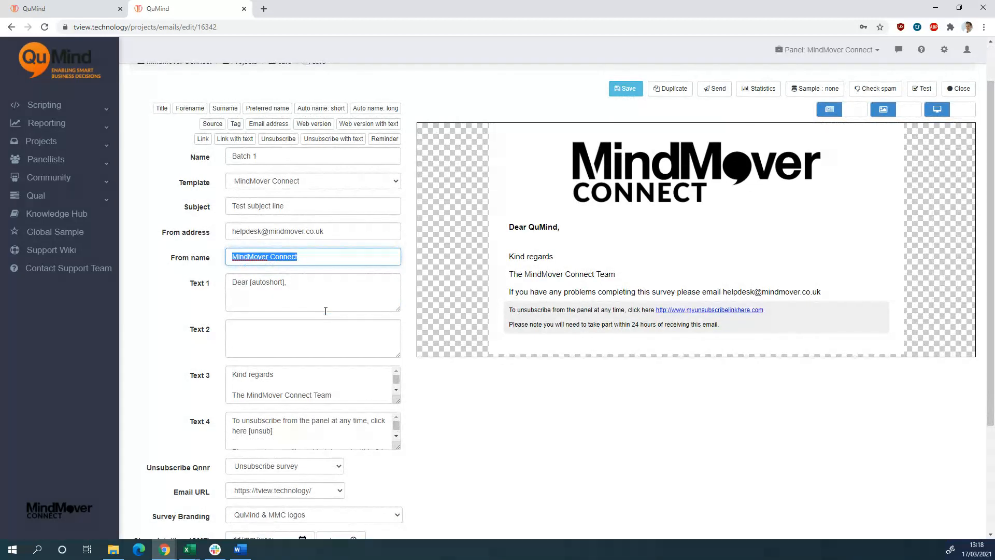
scroll(325, 311, "down", 1)
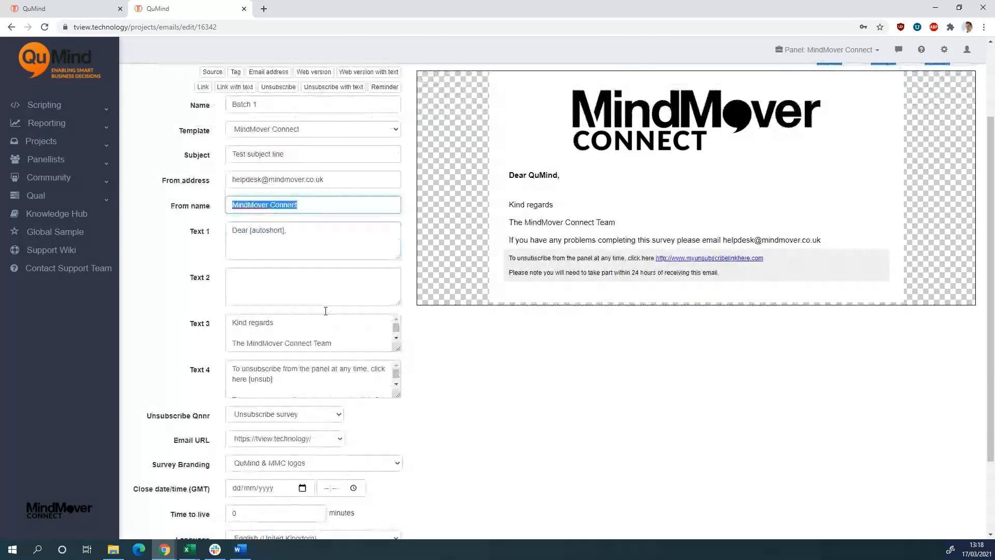
Write in Text 2 "This is an email invite to our new survey." and, as a separate paragraph, "Click on the below link to start the survey:"
left_click(307, 275)
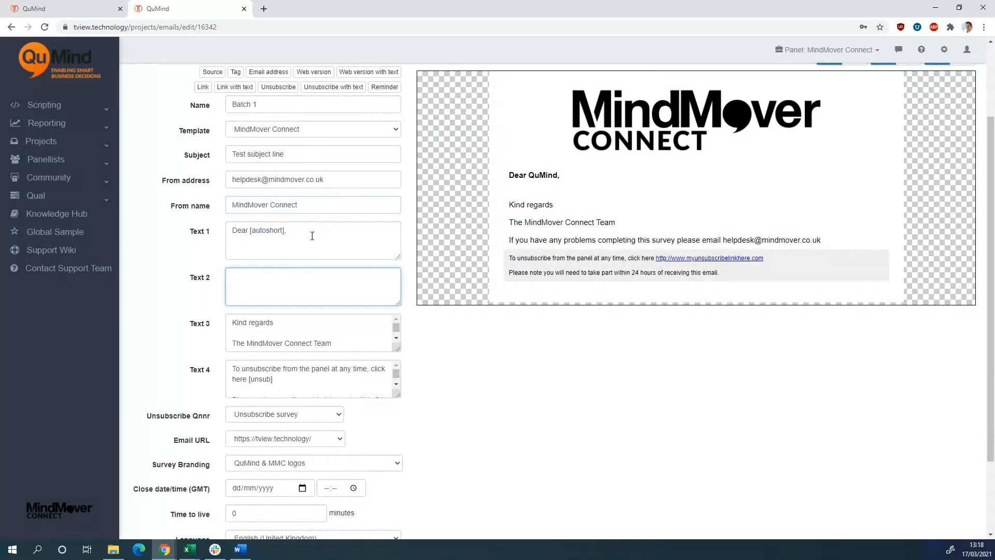
scroll(327, 293, "up", 1)
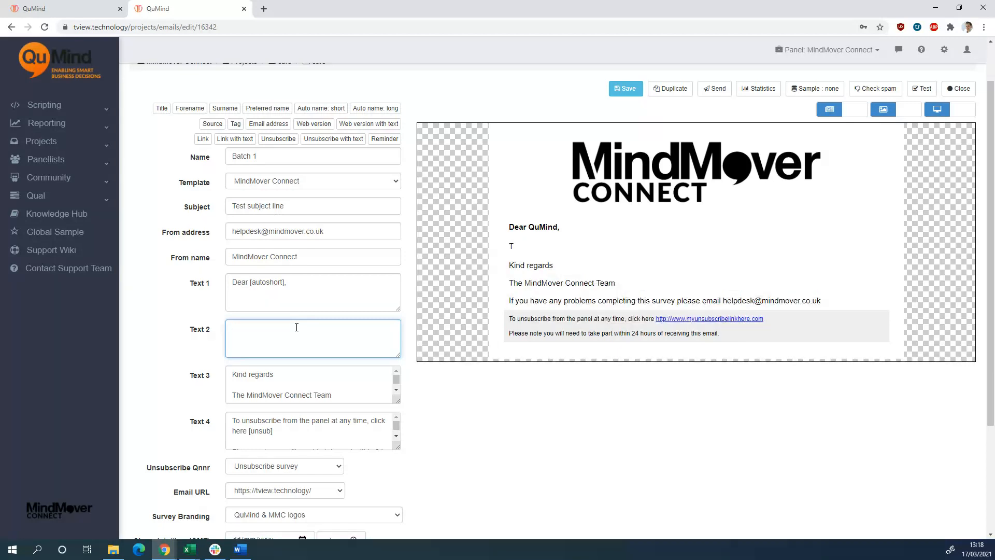
type("s")
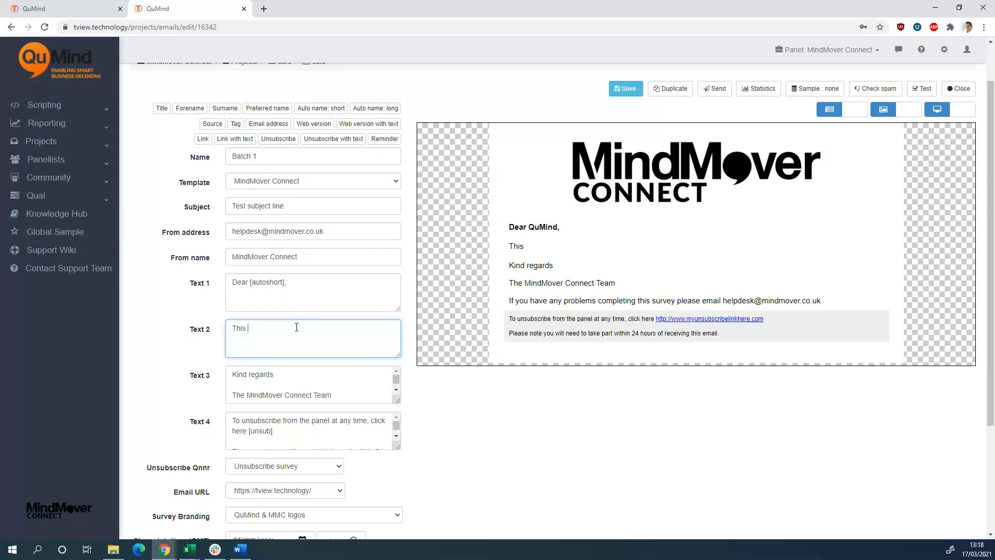
type("is ")
type("an email invi")
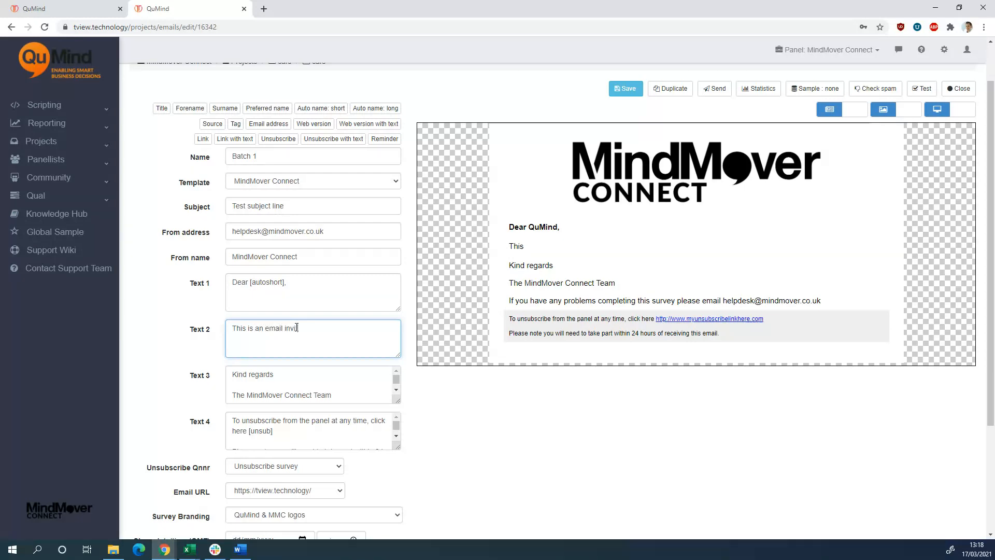
type("te to our new survey.  Cl")
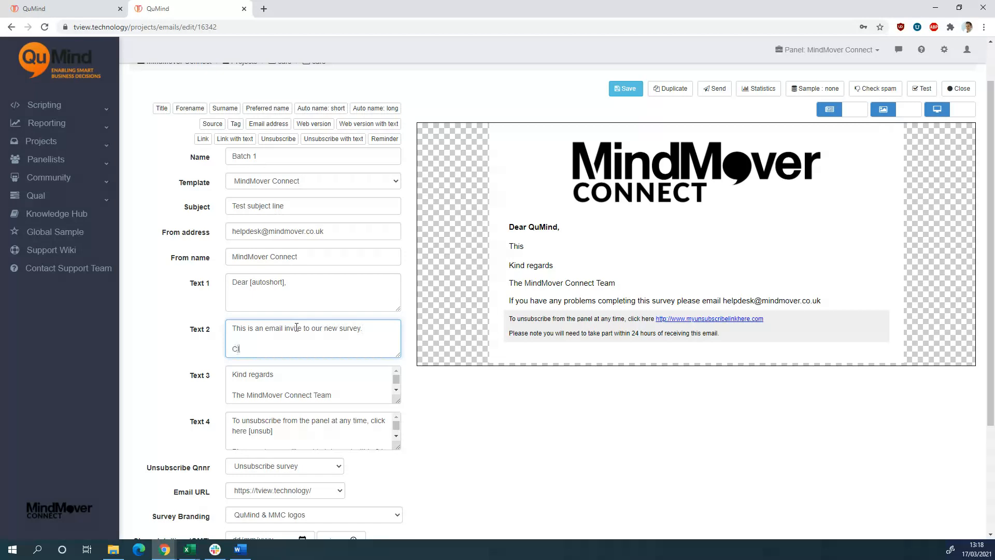
type("ick on the below li")
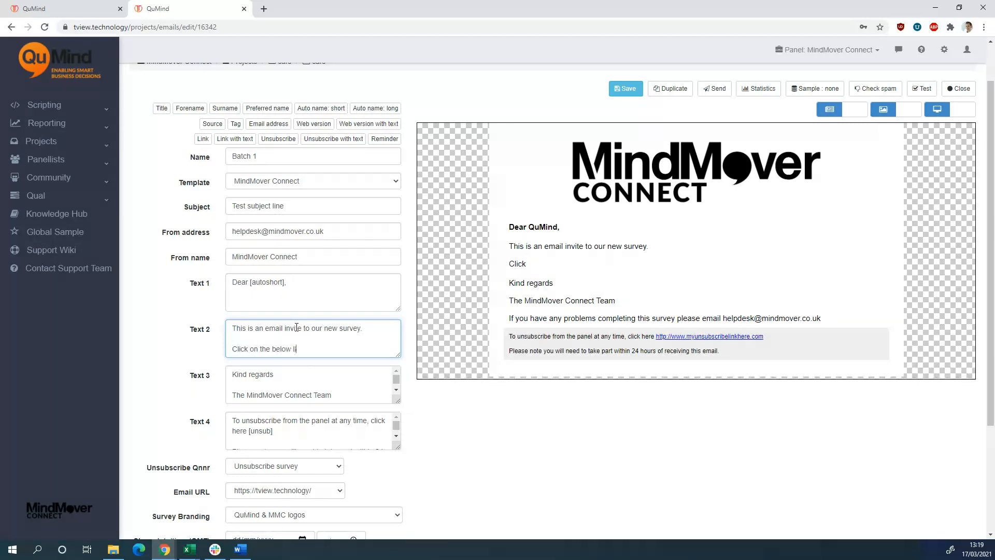
type("nk to start the survey.")
key("Return")
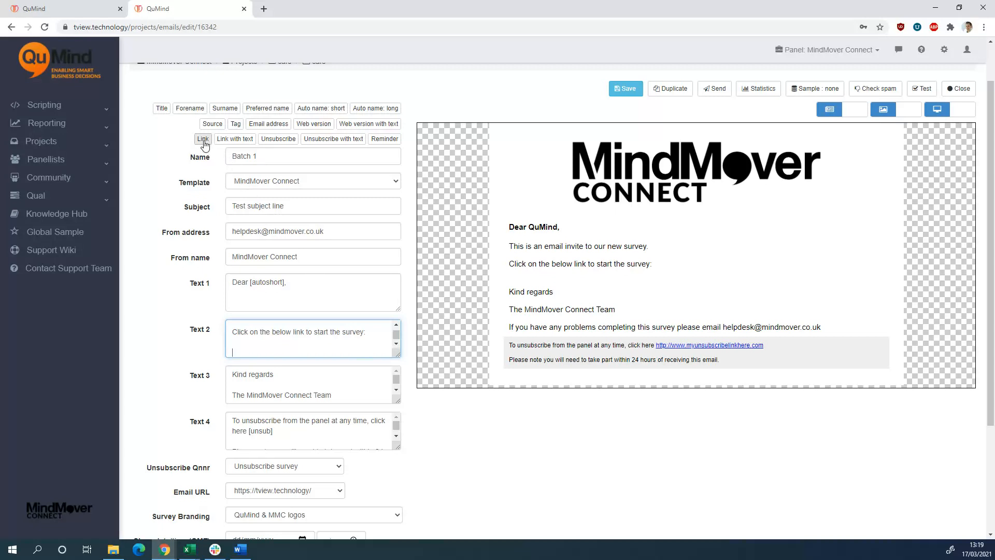
Insert a survey link with the replacement text "START SURVEY HERE" at the end of Text 2
left_click(237, 139)
left_click(364, 114)
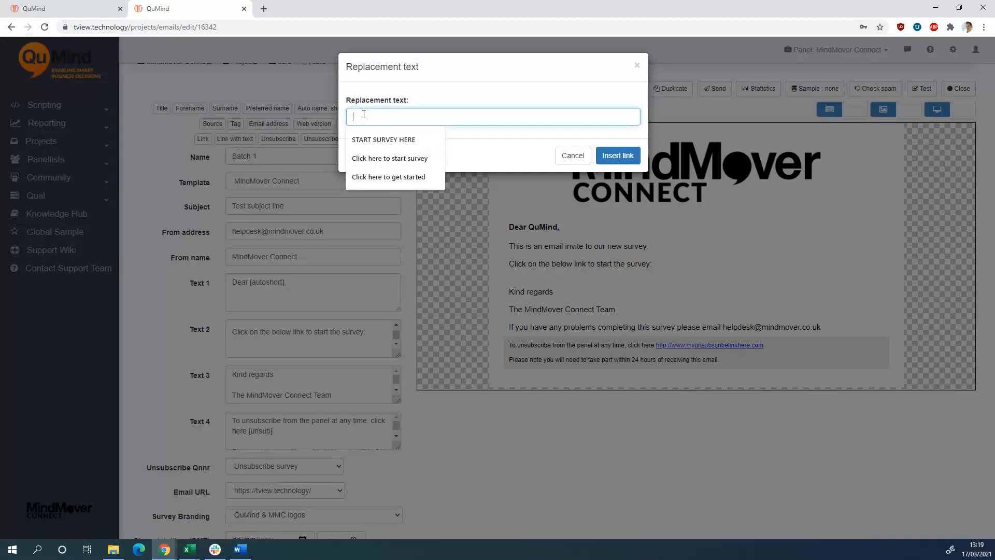
left_click(413, 141)
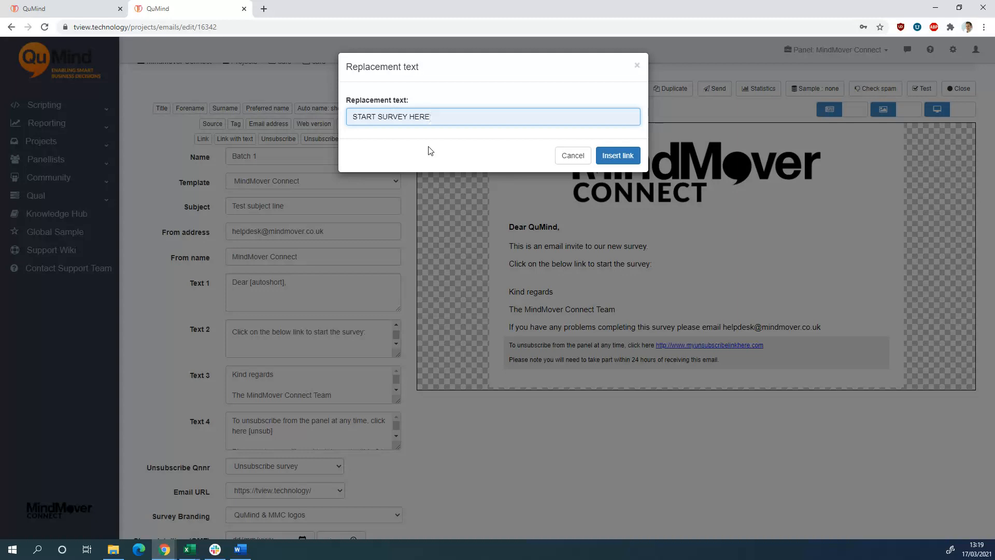
left_click(617, 155)
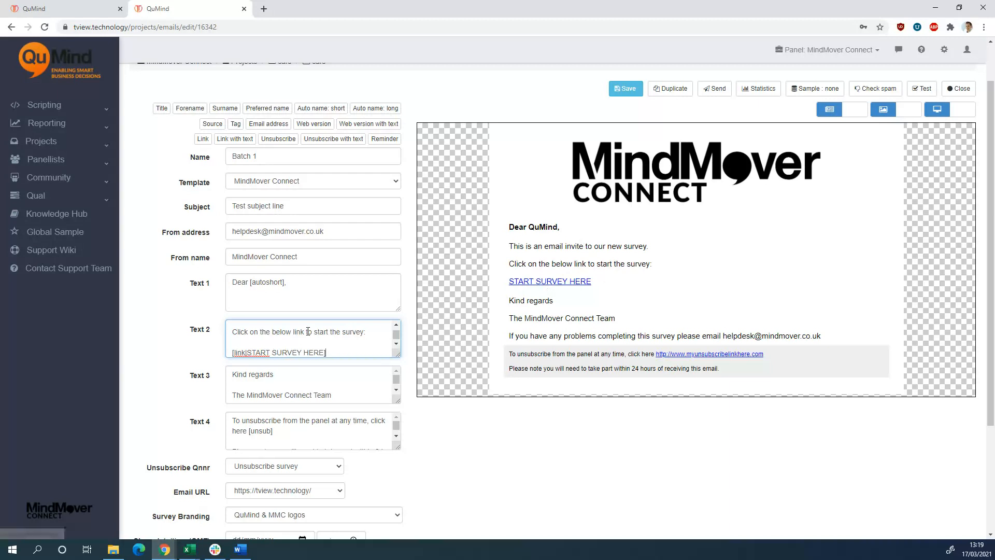
Review the sign-off in Text 3 and enlarge the Text 4 box to read the unsubscribe text in full
left_click(454, 417)
scroll(441, 405, "down", 2)
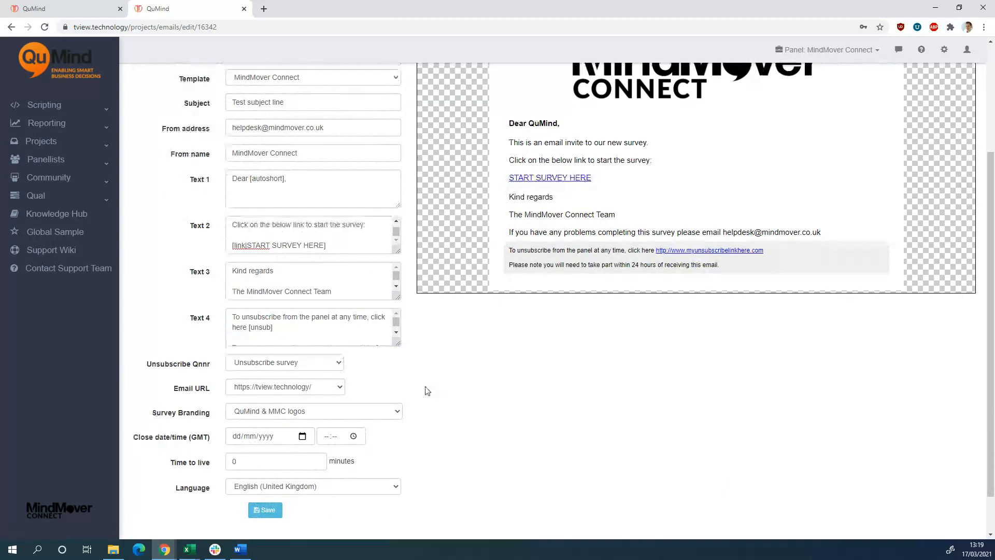
left_click(340, 290)
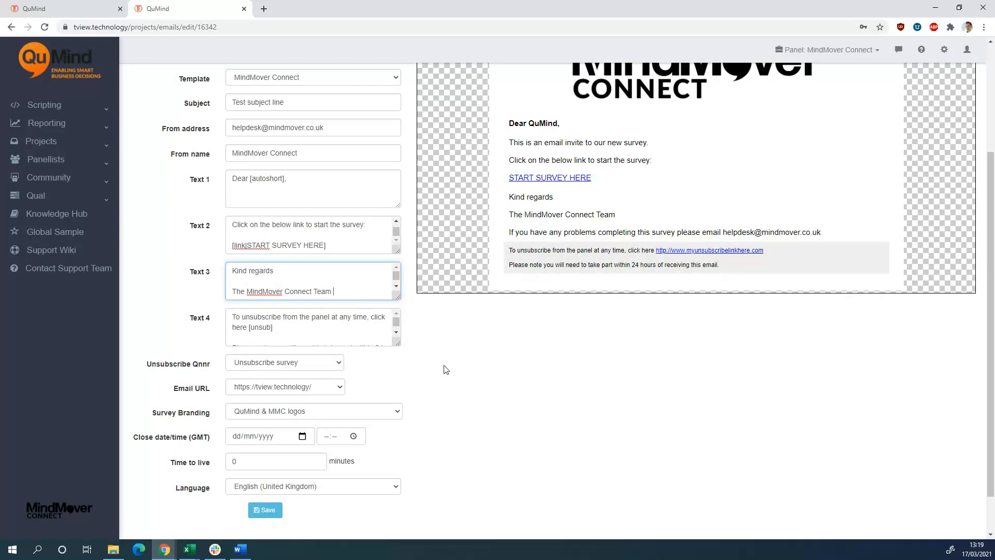
scroll(447, 369, "down", 1)
left_click_drag(398, 294, 413, 332)
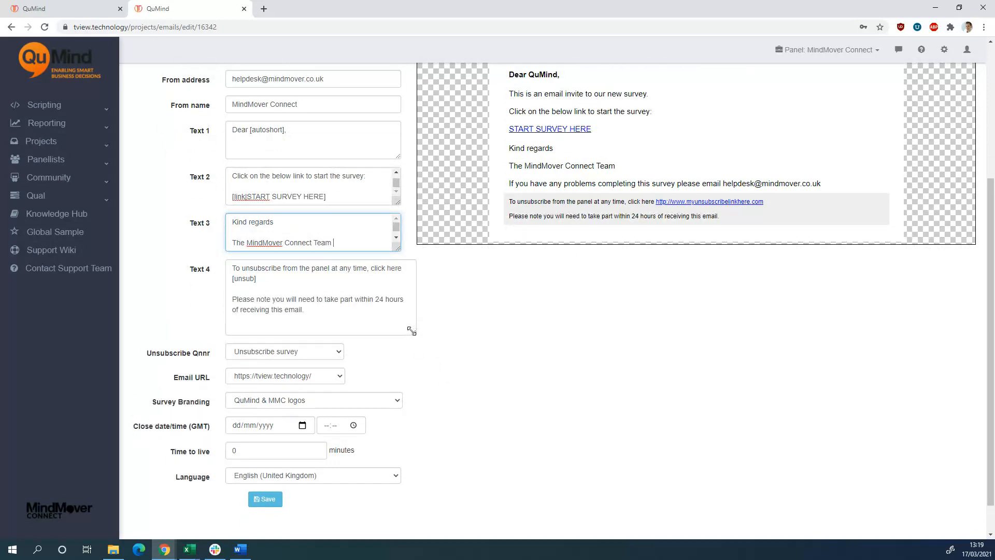
left_click(255, 279)
left_click(497, 356)
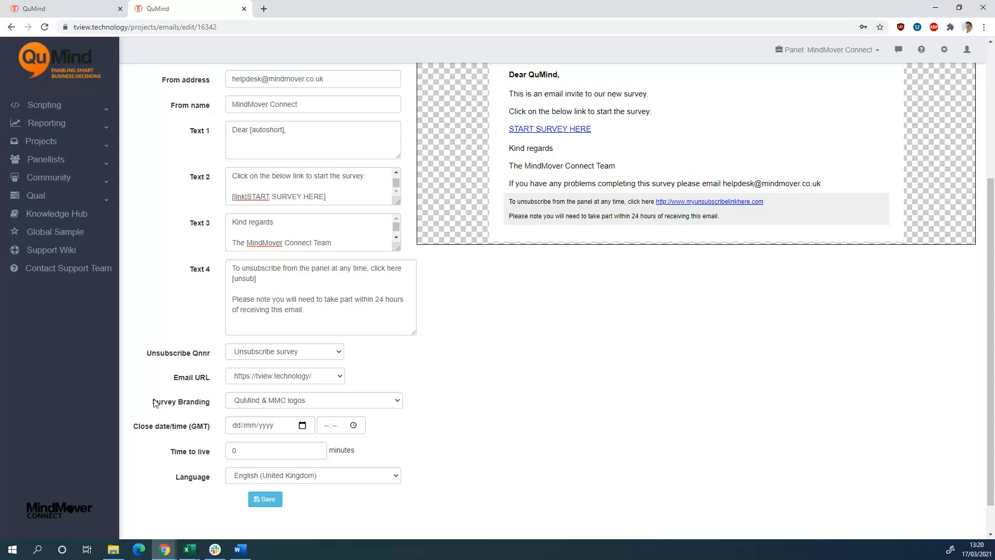
Set the survey branding to "QuMind & MMC logos" and save the email
left_click(396, 407)
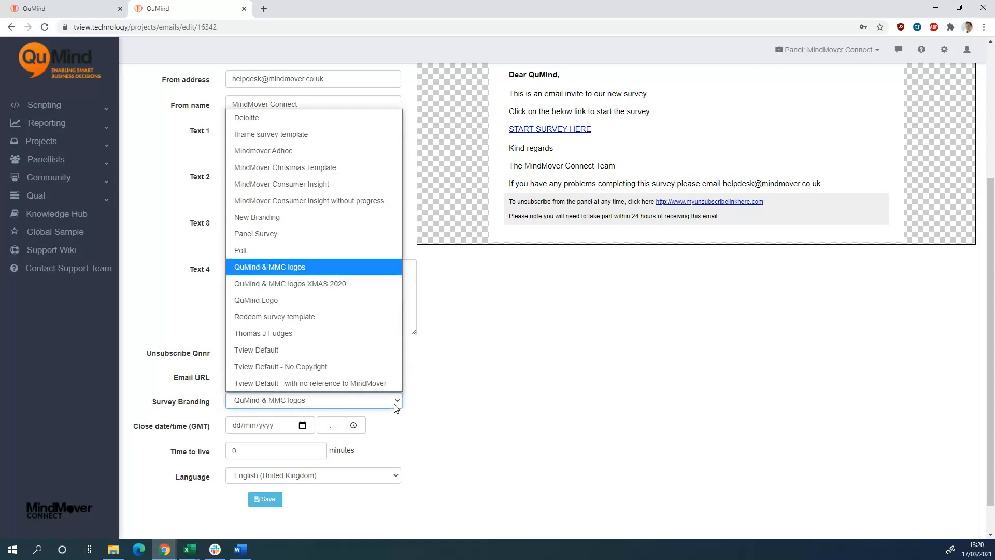
left_click(323, 266)
left_click(276, 502)
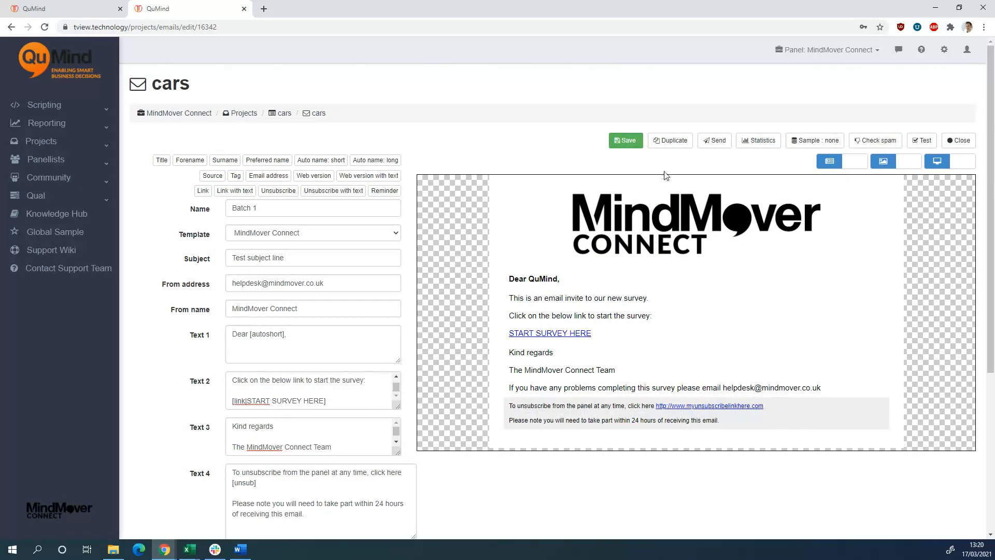
Send a test email to the preselected address and check the contents of Text 1, Text 2 and Text 3
left_click(921, 147)
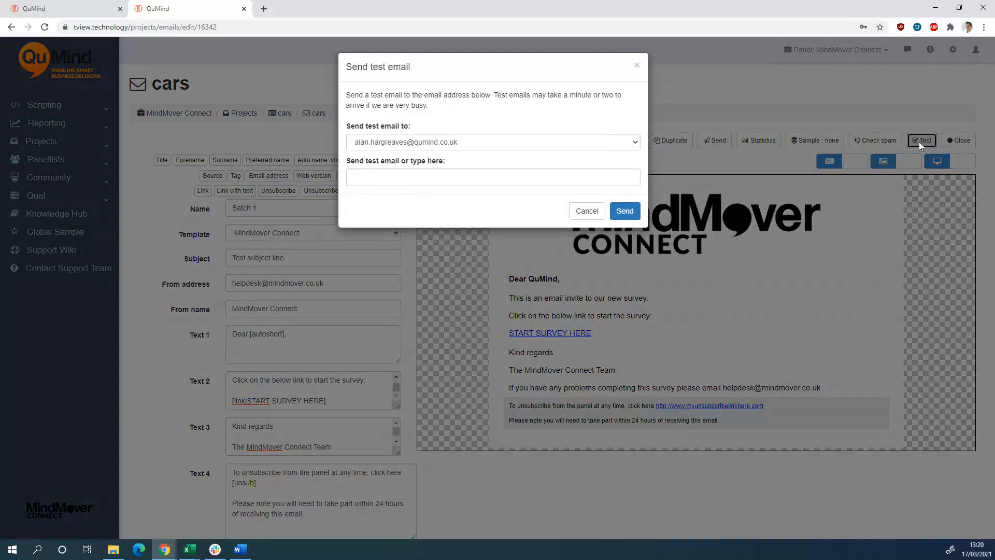
left_click(625, 211)
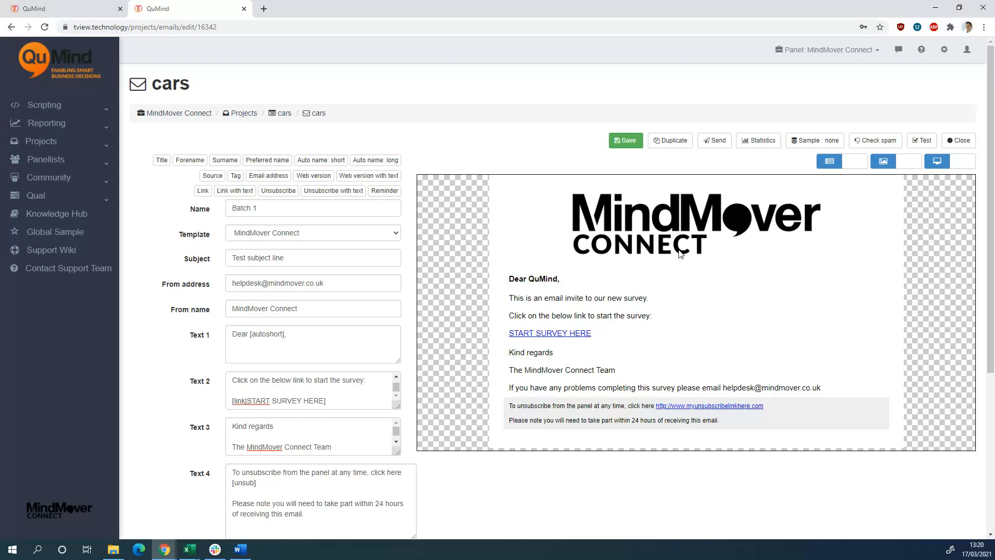
left_click(332, 339)
left_click(334, 401)
left_click(336, 442)
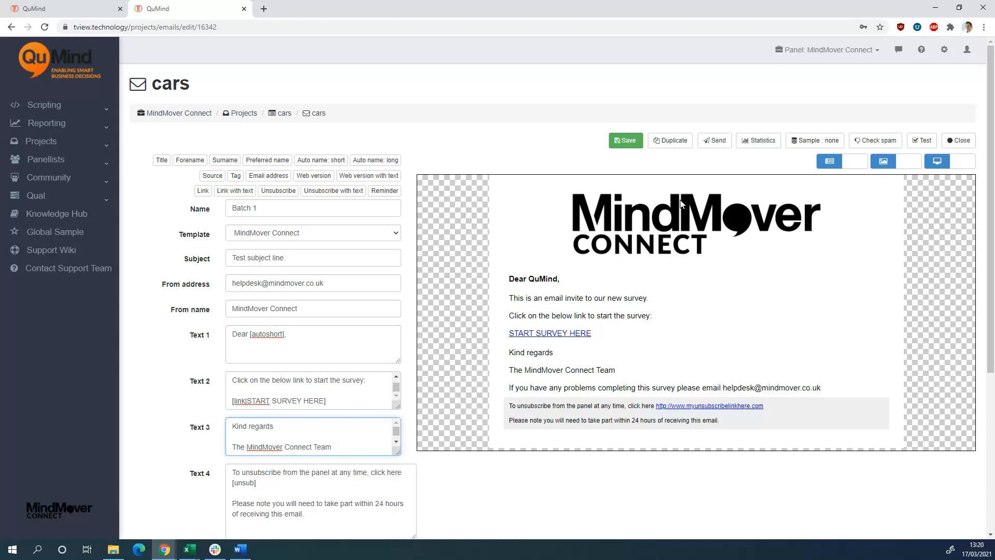
Start creating a new sample for the email and bring up the user Source criterion in the logic editor
left_click(816, 141)
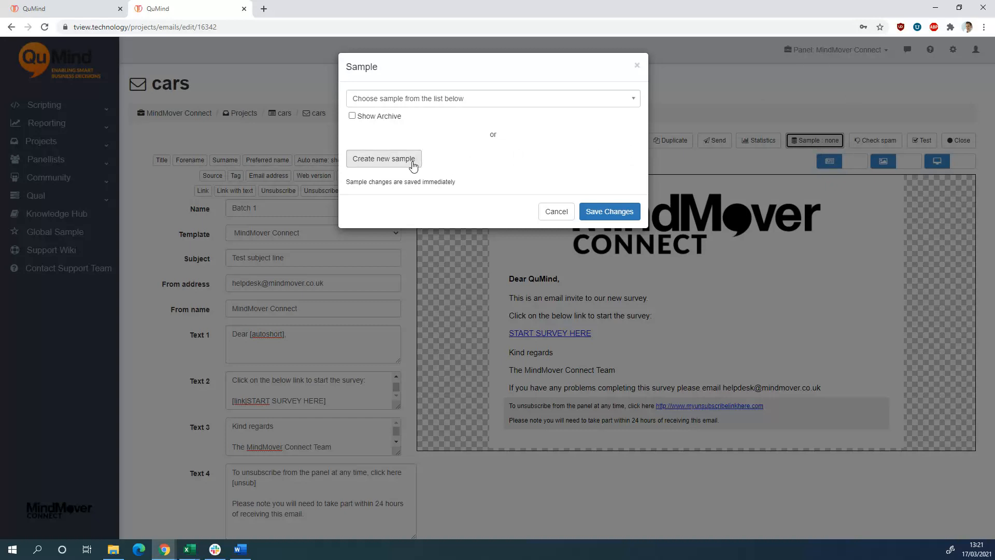
left_click(459, 100)
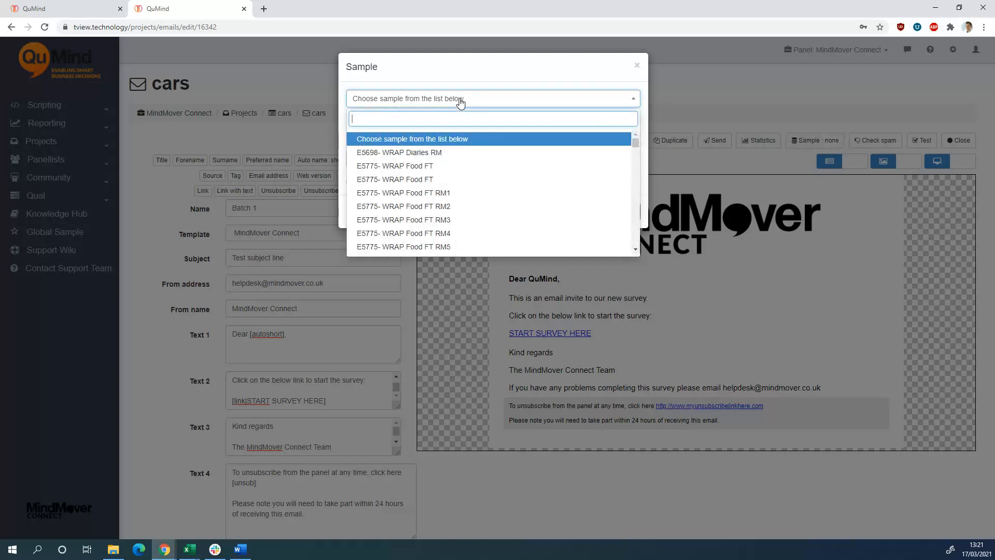
left_click(429, 159)
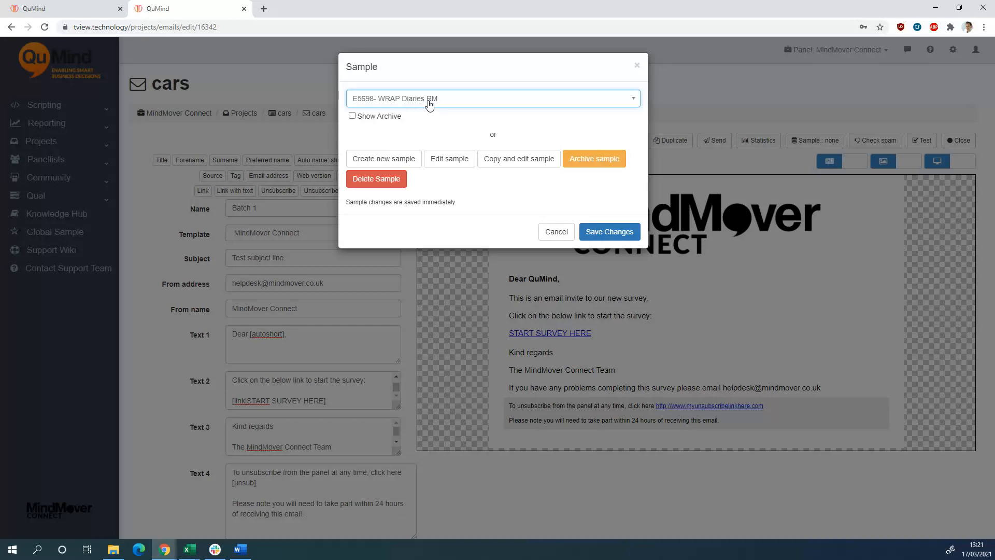
left_click(390, 164)
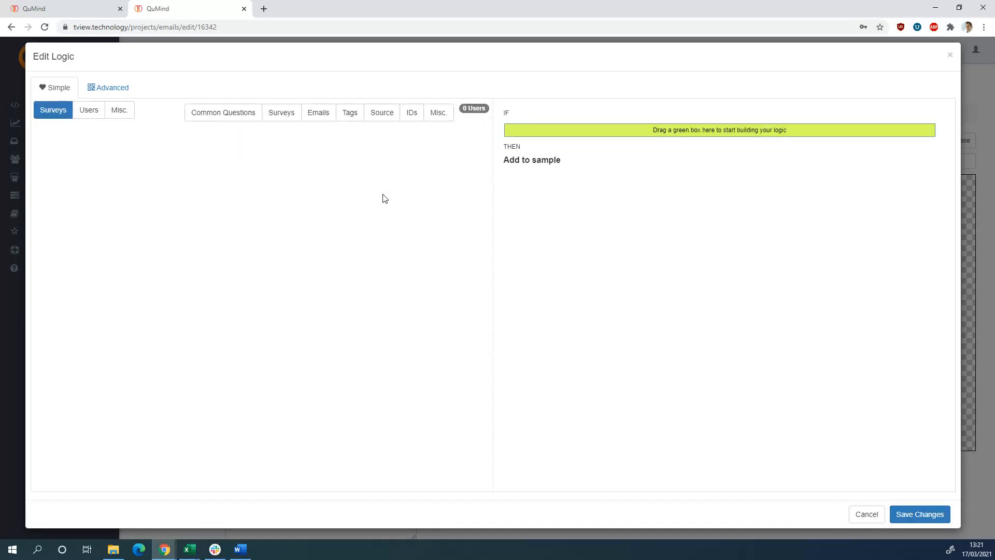
left_click(95, 116)
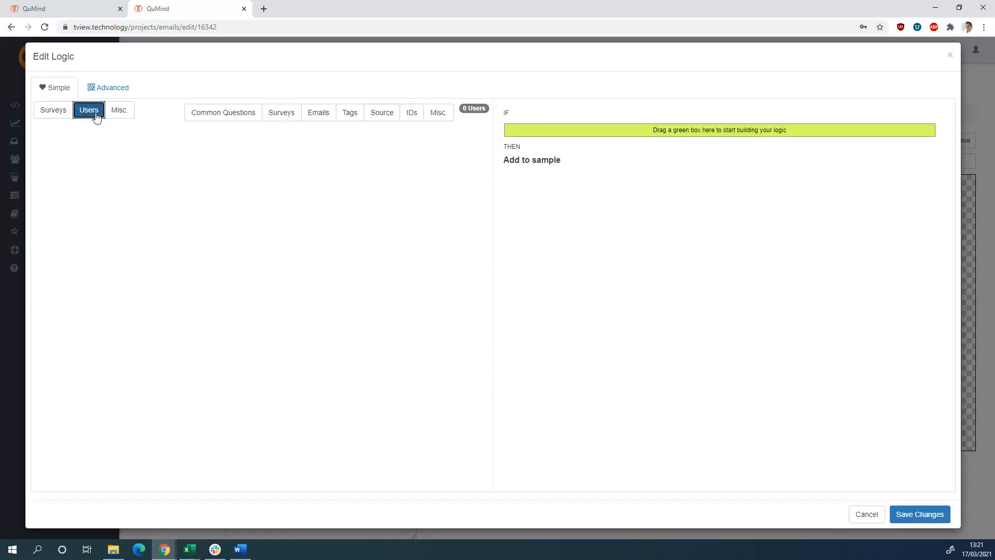
left_click(382, 118)
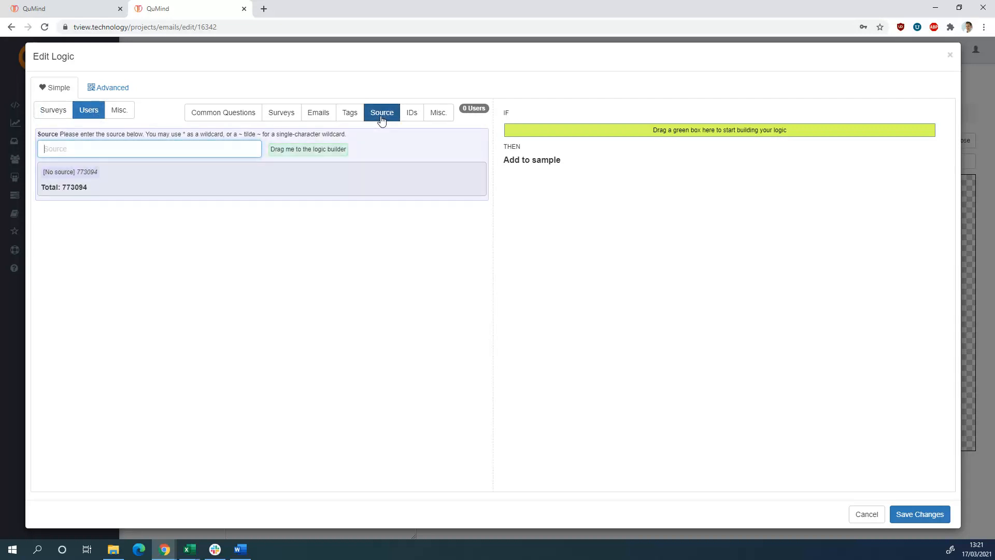
left_click(105, 150)
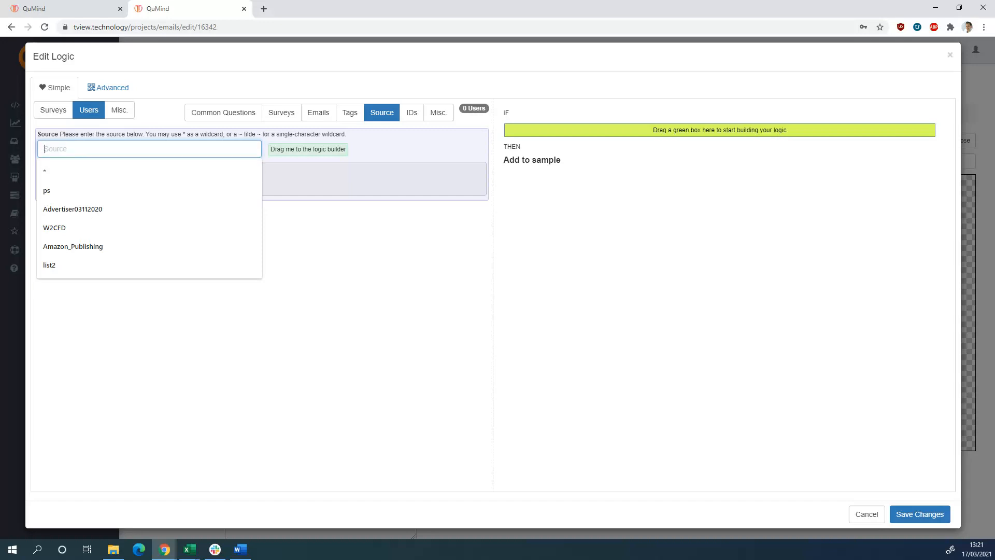
Switch to the mylist workbook in Excel and copy the source value "List1" from cell D2
key("alt+Tab")
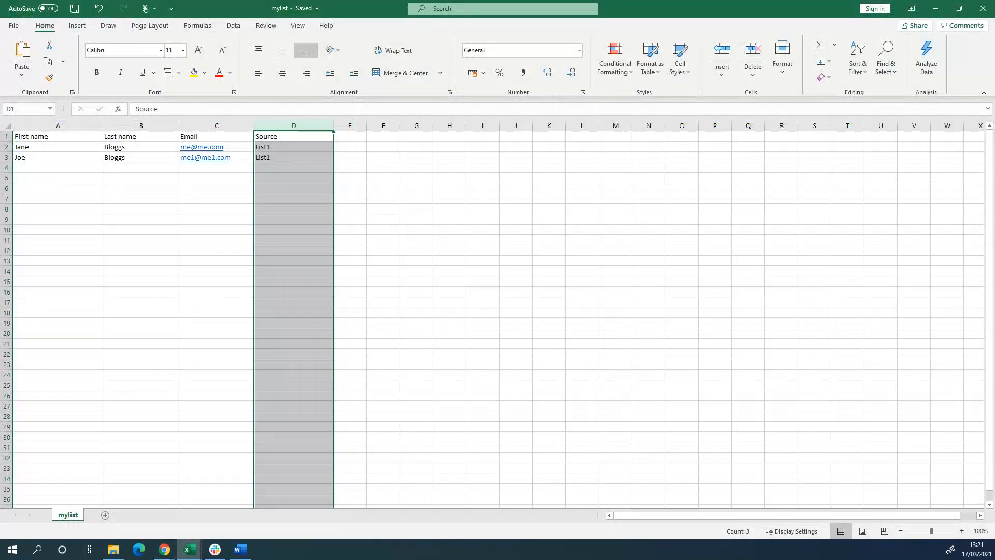
left_click(405, 260)
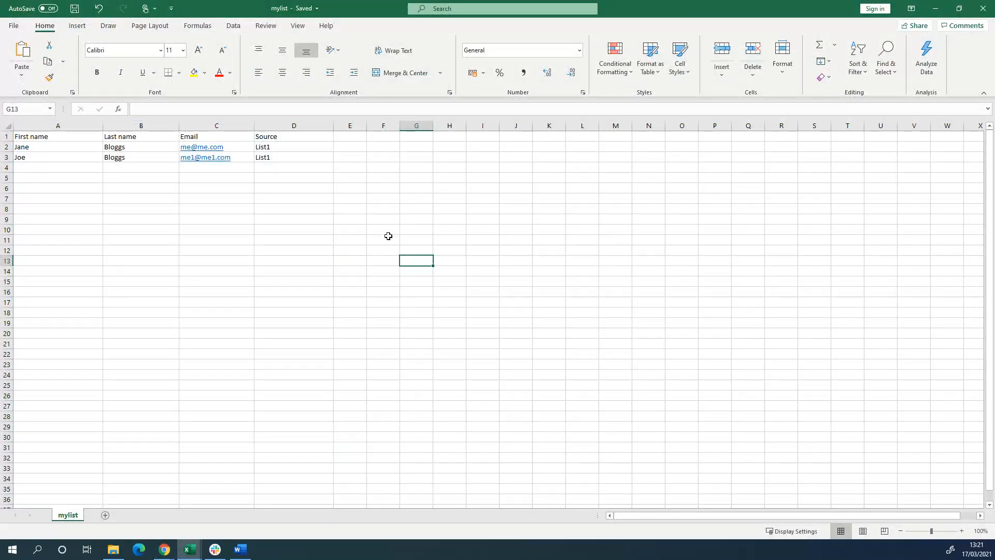
left_click(295, 147)
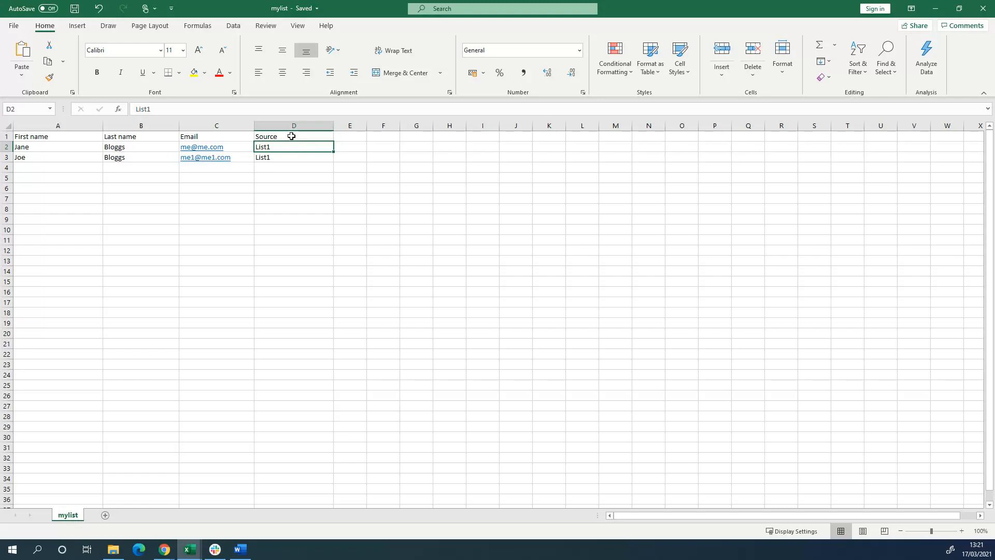
left_click(286, 158)
left_click(286, 148)
left_click_drag(155, 109, 136, 108)
right_click(138, 108)
left_click(165, 131)
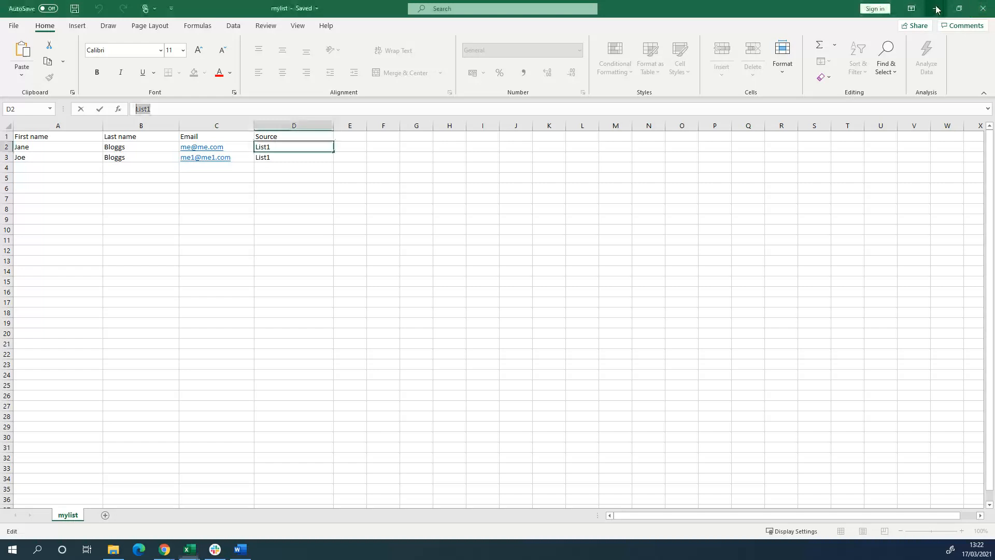
Switch back to the browser, paste "List1" as the source and add a Source condition to the sample logic
left_click(937, 9)
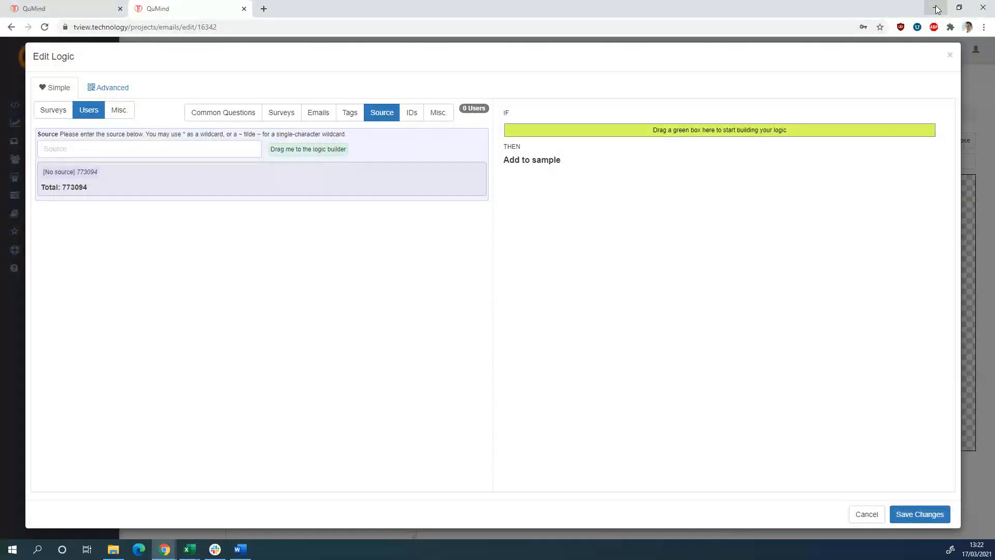
right_click(110, 146)
left_click(158, 237)
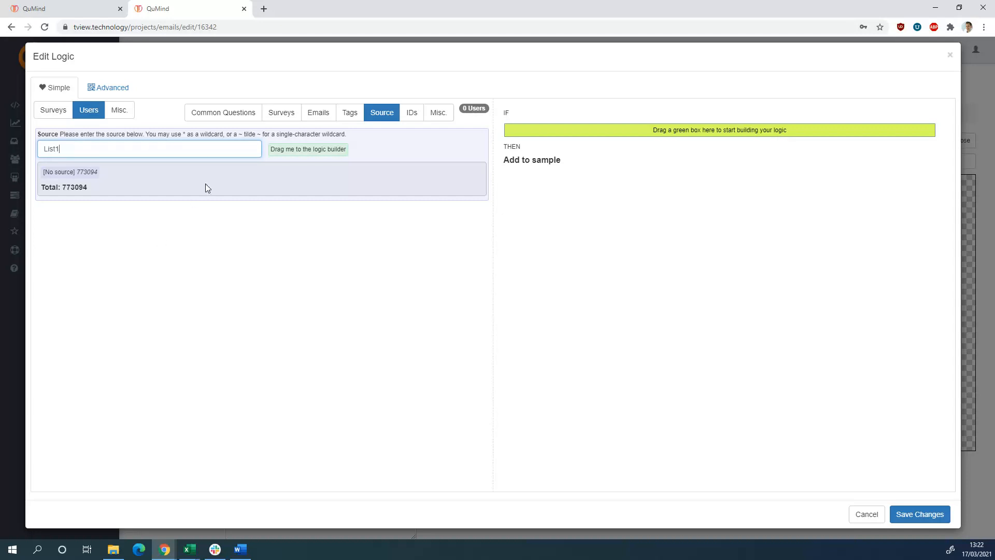
left_click_drag(98, 149, 28, 155)
left_click(85, 146)
left_click_drag(288, 150, 289, 151)
left_click_drag(317, 150, 671, 134)
left_click(616, 160)
Copy "List1" from the source field and set it as the value the Source condition must equal
double_click(52, 150)
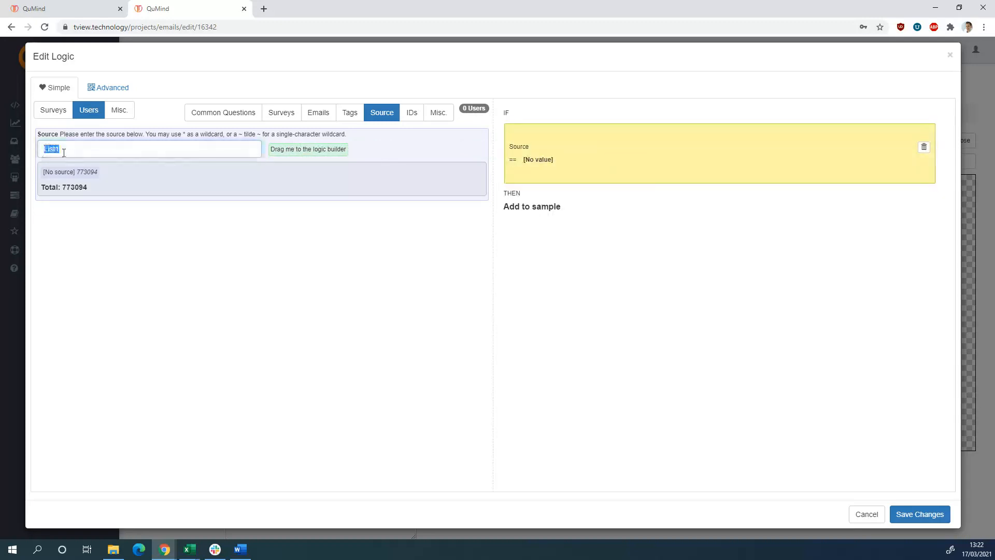
right_click(53, 151)
left_click(74, 190)
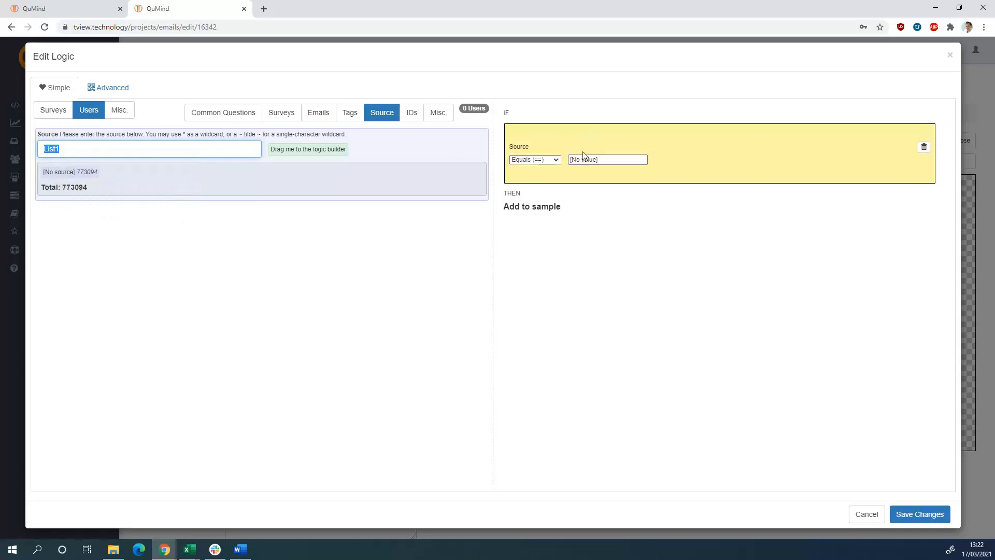
left_click_drag(603, 159, 564, 162)
right_click(585, 160)
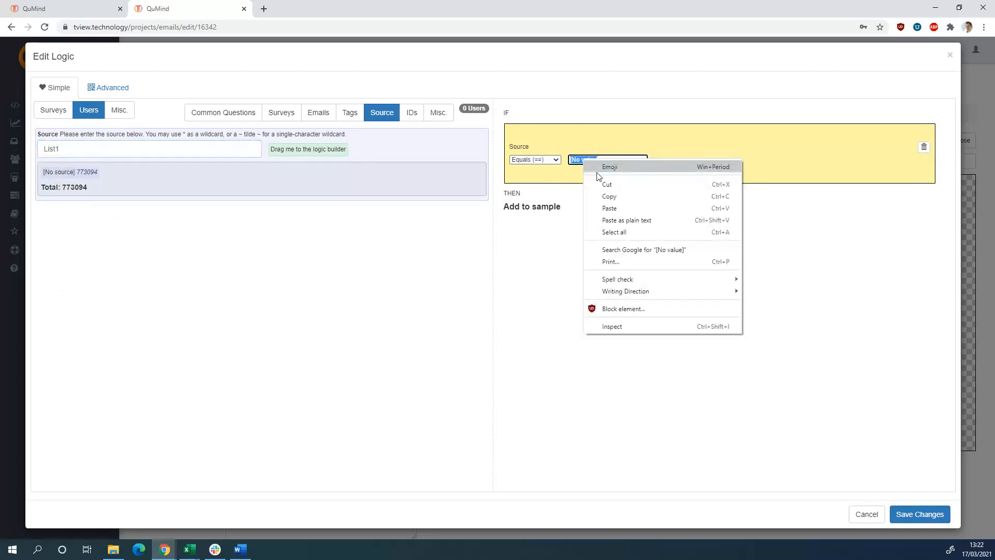
left_click(647, 220)
left_click(603, 161)
left_click(604, 161)
left_click(642, 226)
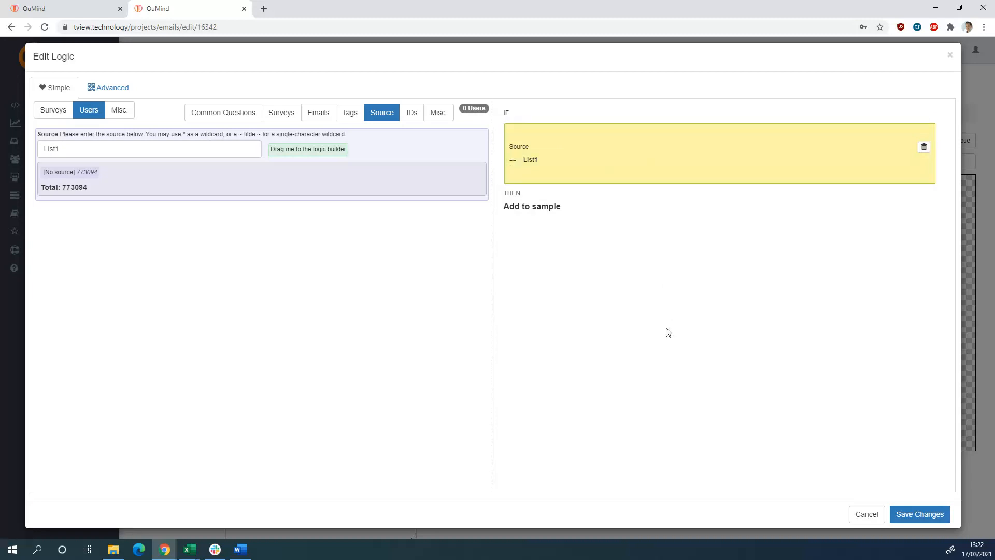
Include unregistered, unvalidated and guest users among the sample's recipients and review the finished logic
left_click(439, 116)
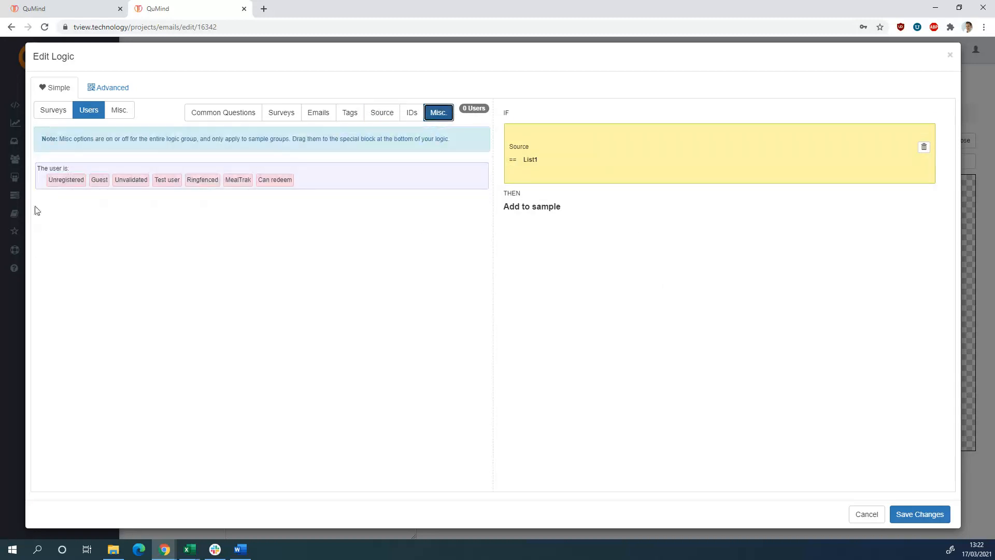
left_click_drag(64, 183, 615, 236)
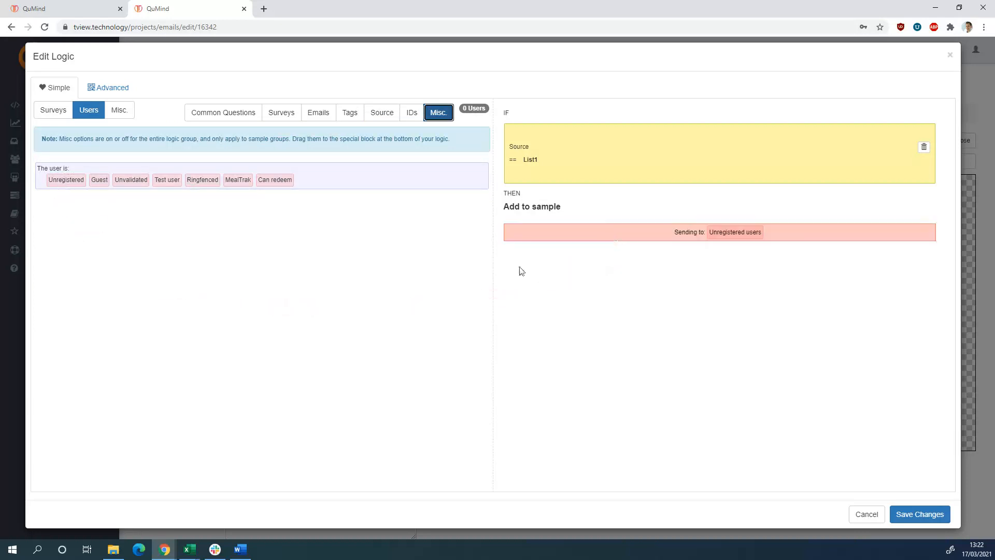
left_click_drag(134, 179, 814, 231)
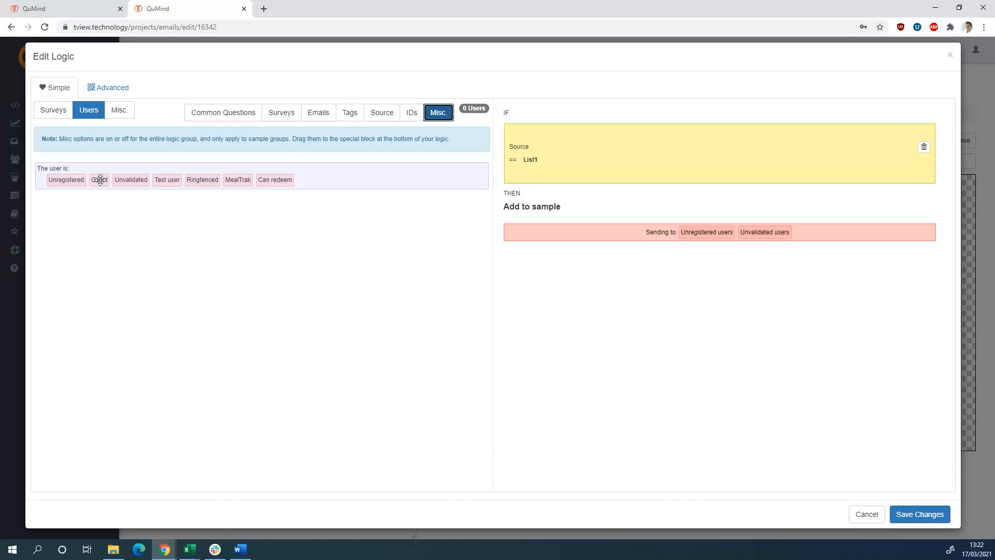
left_click_drag(100, 180, 837, 237)
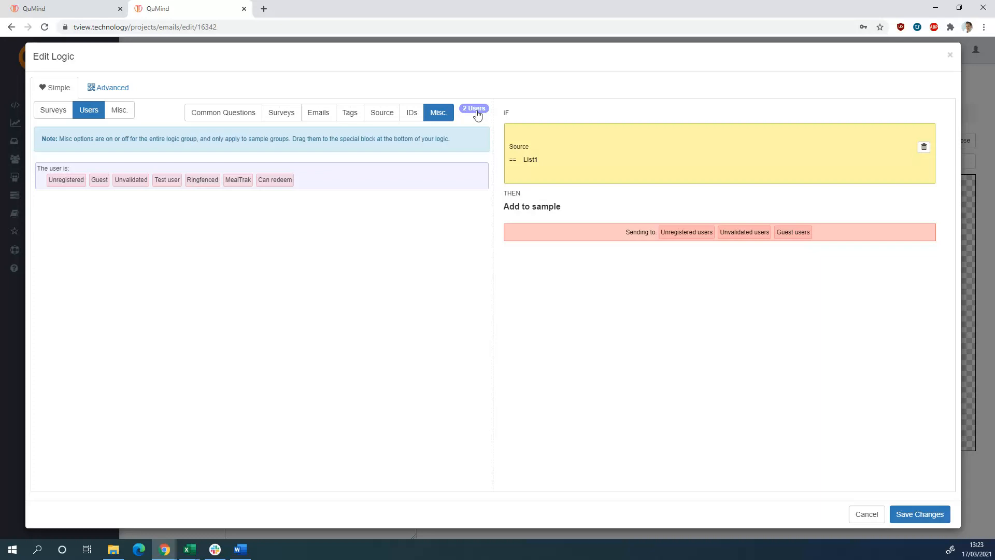
left_click(532, 129)
mouse_move(808, 232)
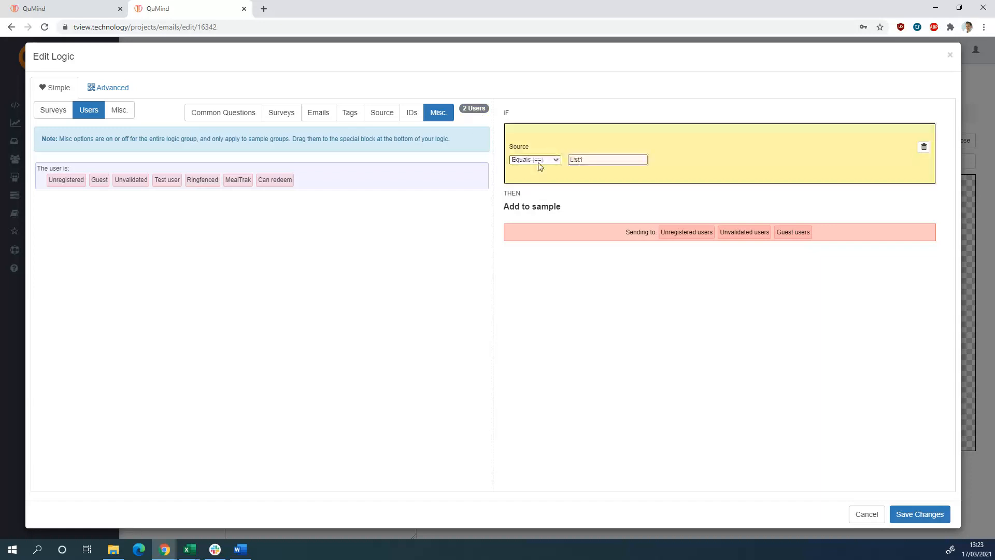
mouse_move(672, 238)
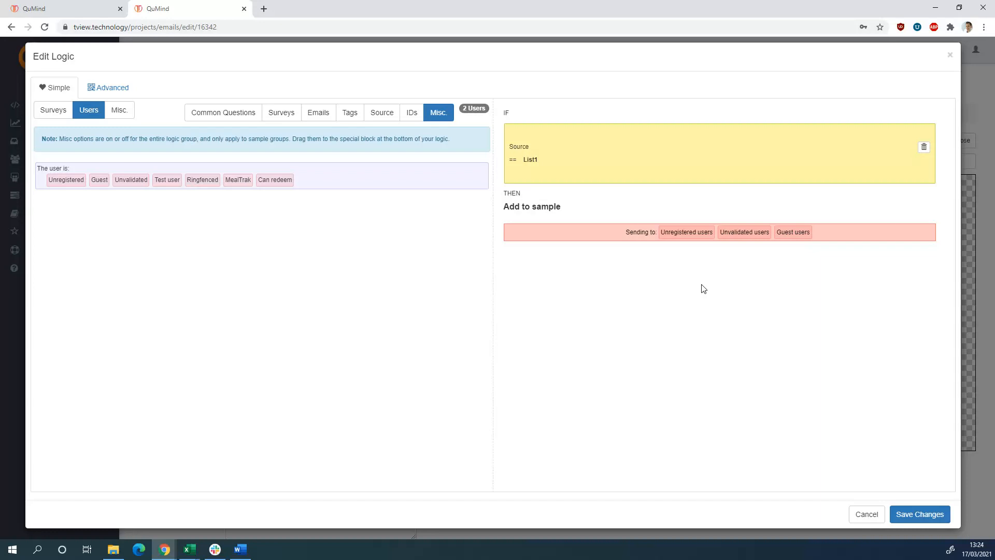
left_click(532, 167)
mouse_move(759, 238)
Save the sample logic and name the sample "Batch 1 - Test"
left_click(909, 514)
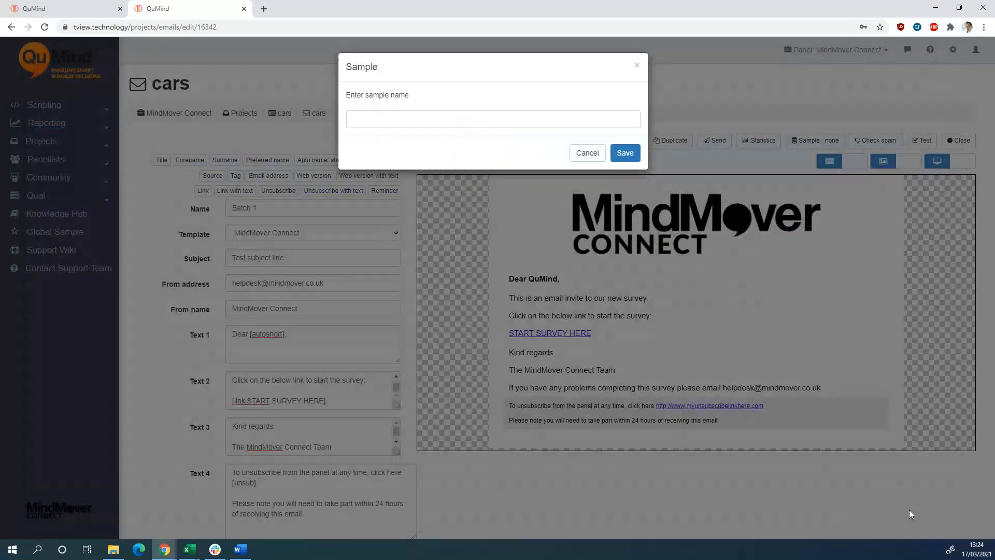
left_click(431, 122)
type("B")
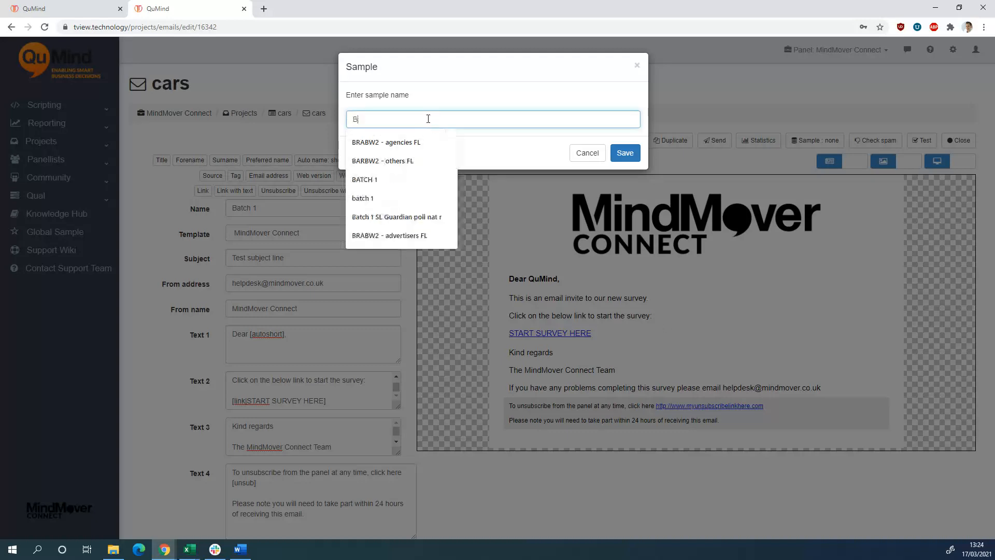
type("atch 1")
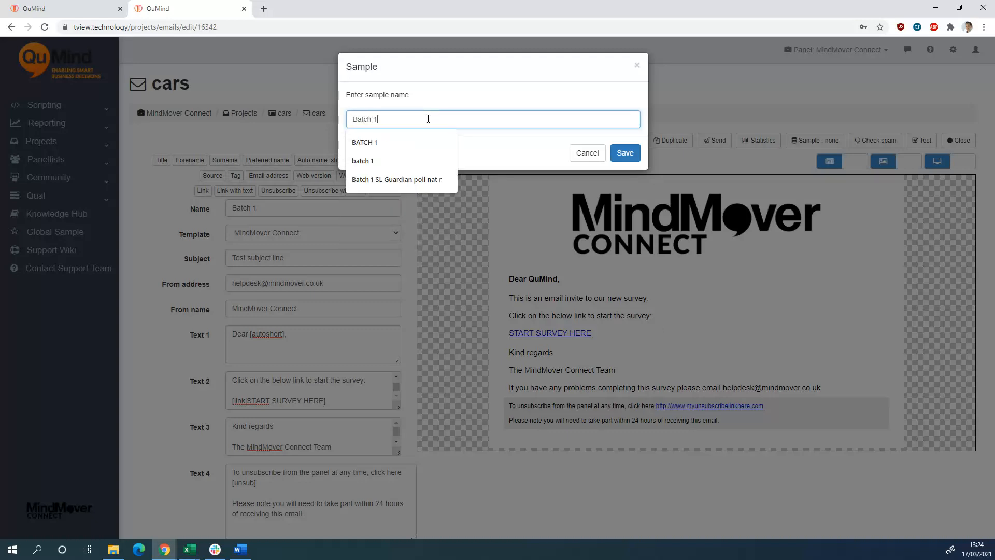
type(" - ")
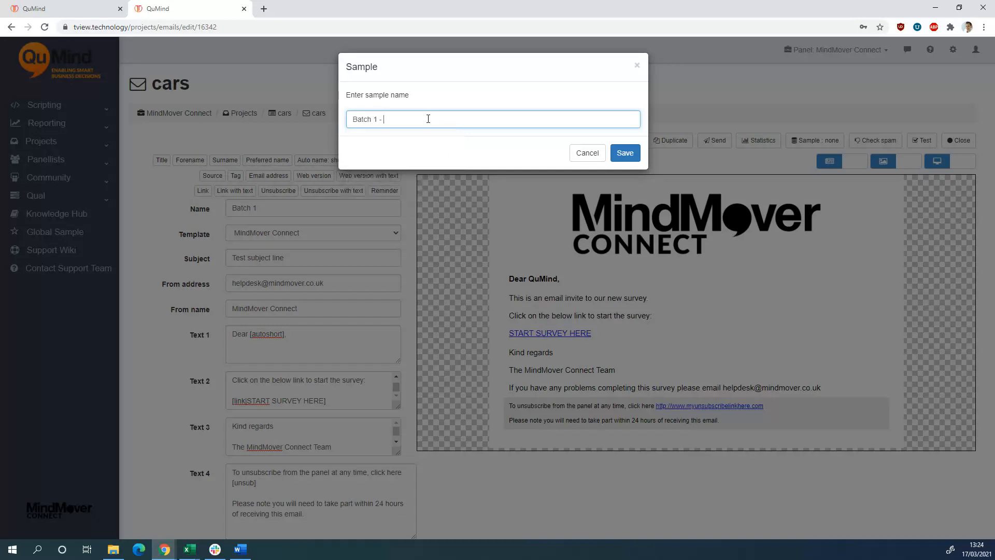
type("Test")
left_click(622, 157)
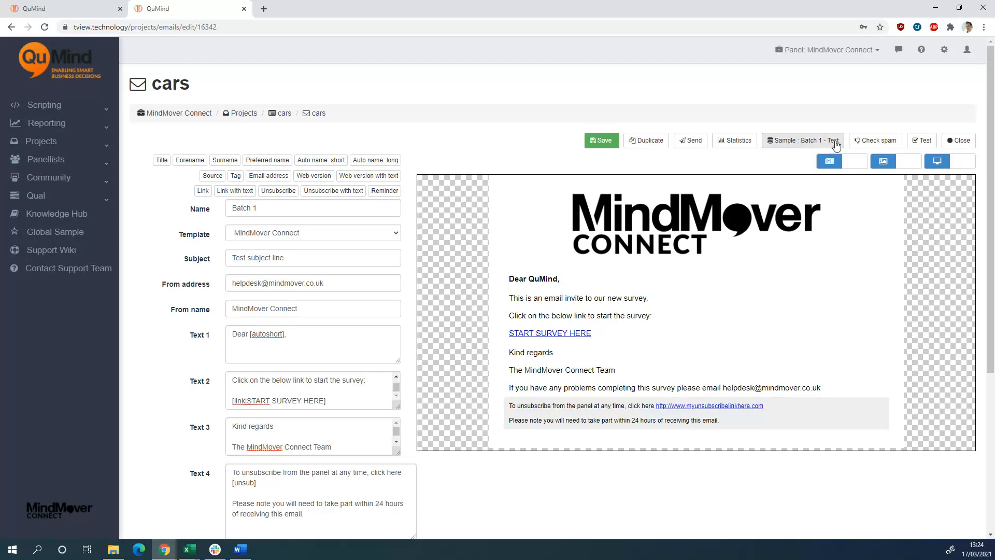
Save the email, open its sending page and send the required test email to the preset address
left_click(612, 141)
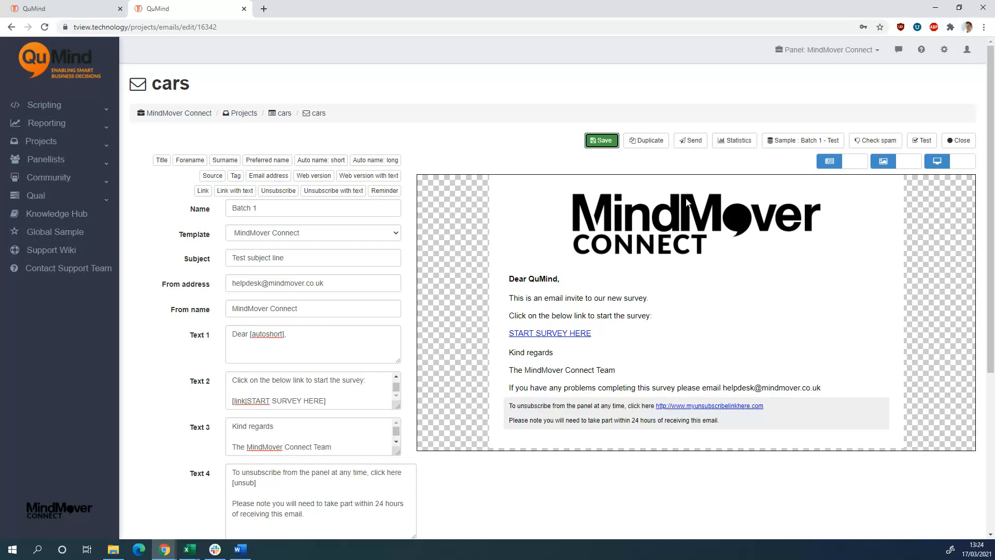
left_click(695, 146)
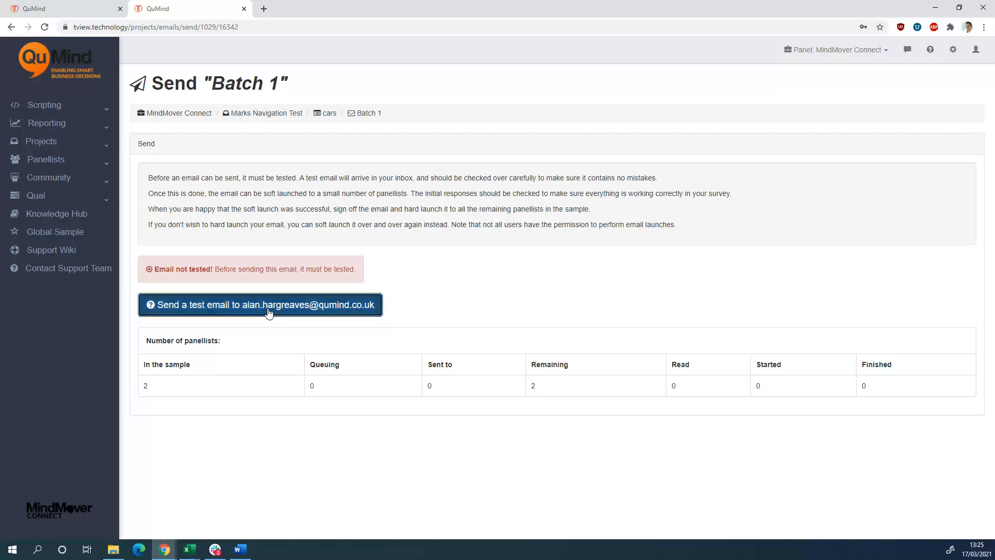
left_click(268, 311)
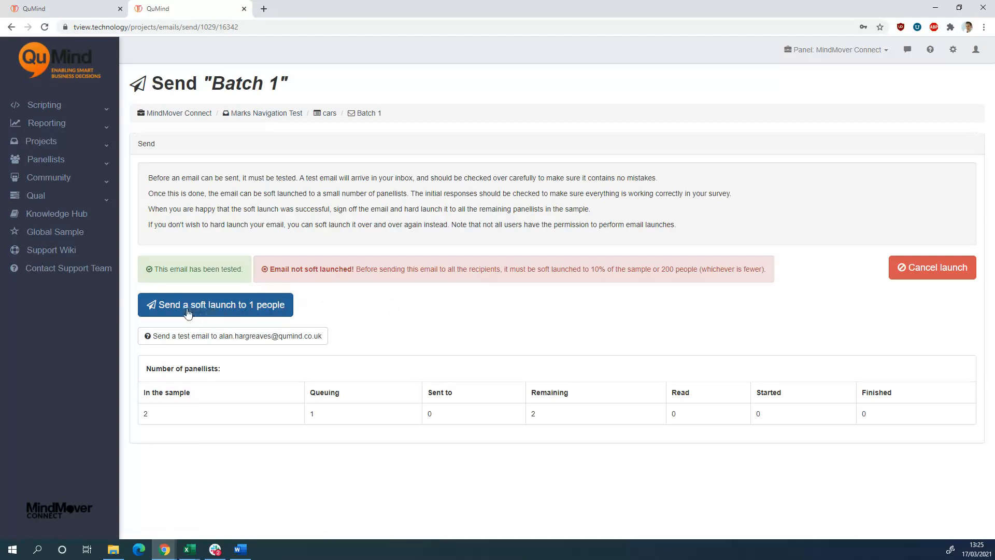
Soft launch the email to 1 panellist with the preset launch date and time, and confirm the launch
left_click(221, 314)
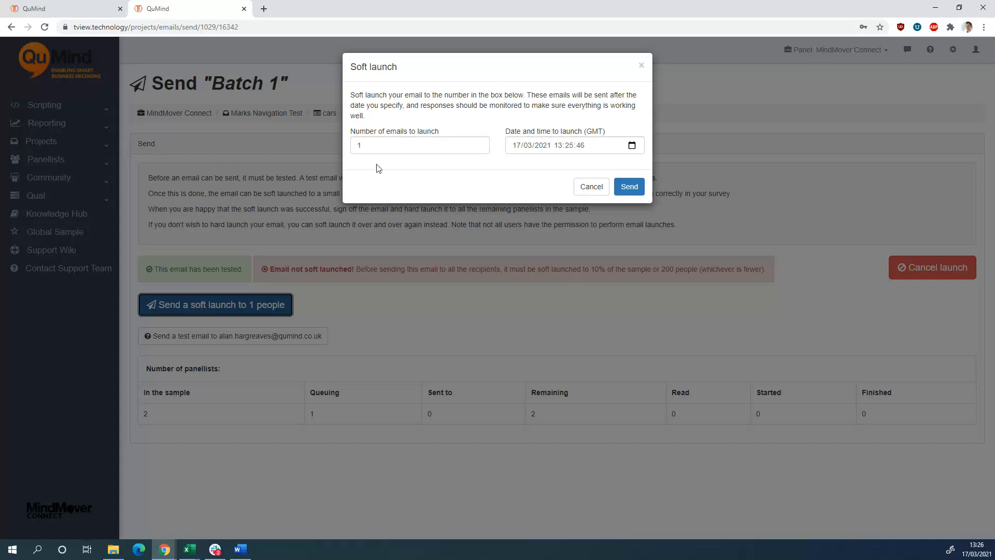
left_click(367, 144)
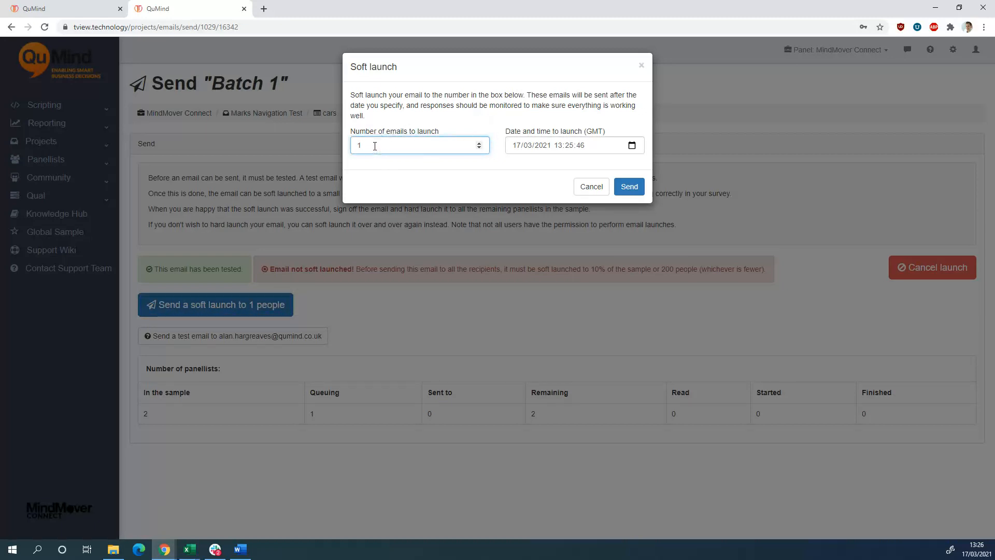
double_click(375, 147)
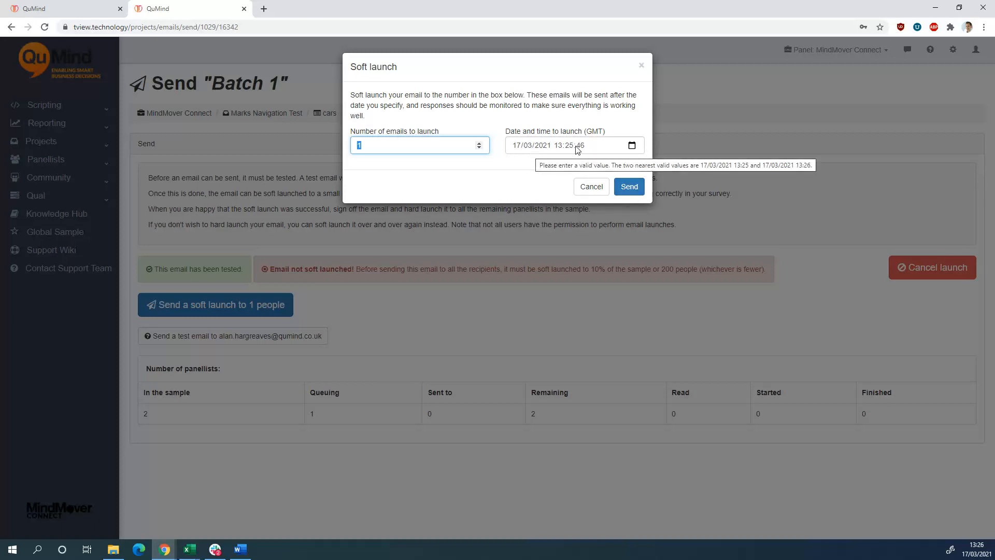
left_click(634, 189)
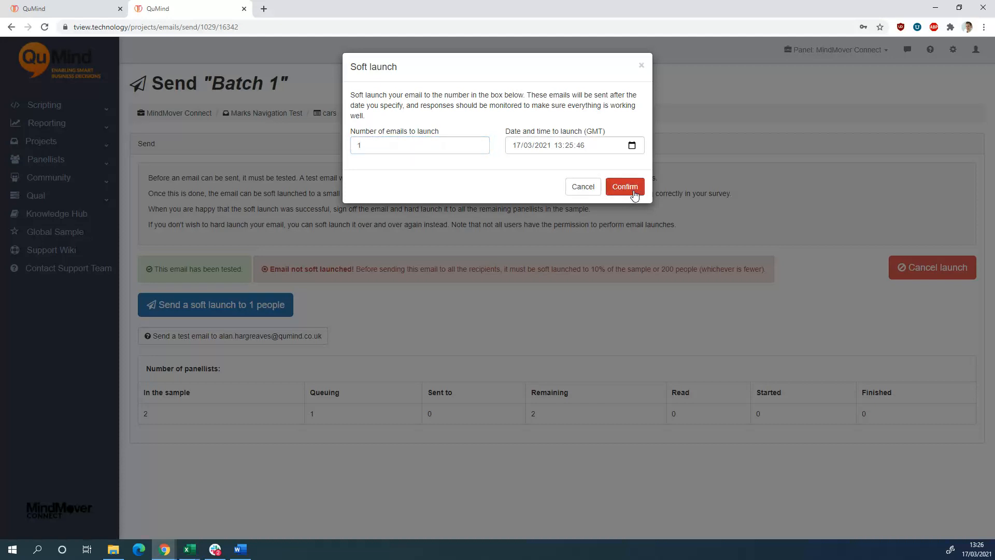
left_click(634, 193)
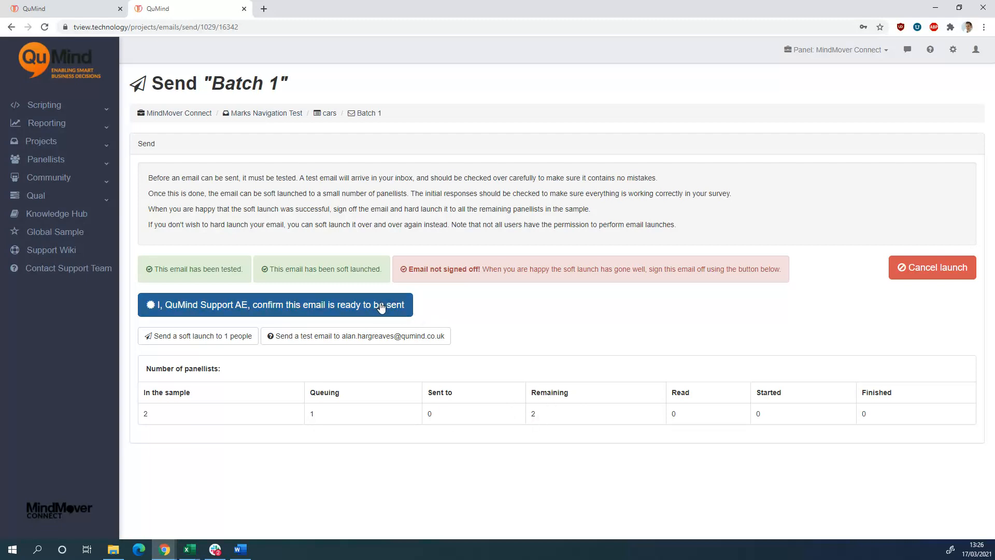
Sign off the email as ready to be sent and hard launch it with the preset launch date and time
left_click(179, 307)
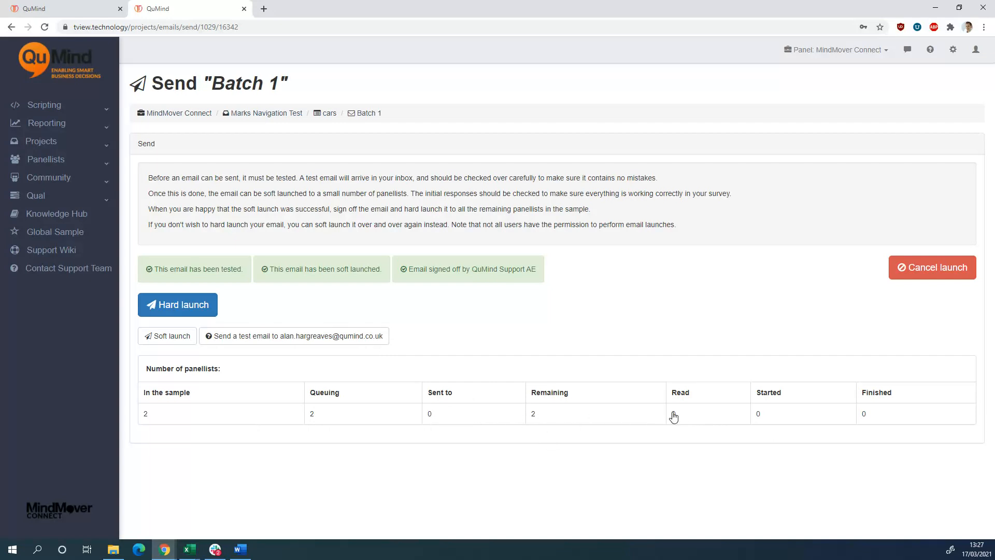
left_click(191, 313)
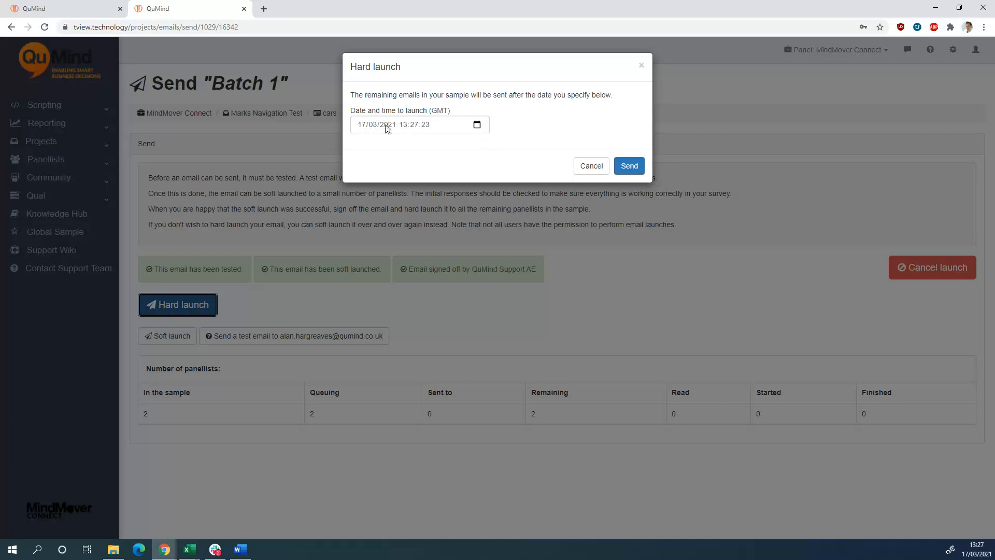
left_click(630, 166)
left_click(631, 166)
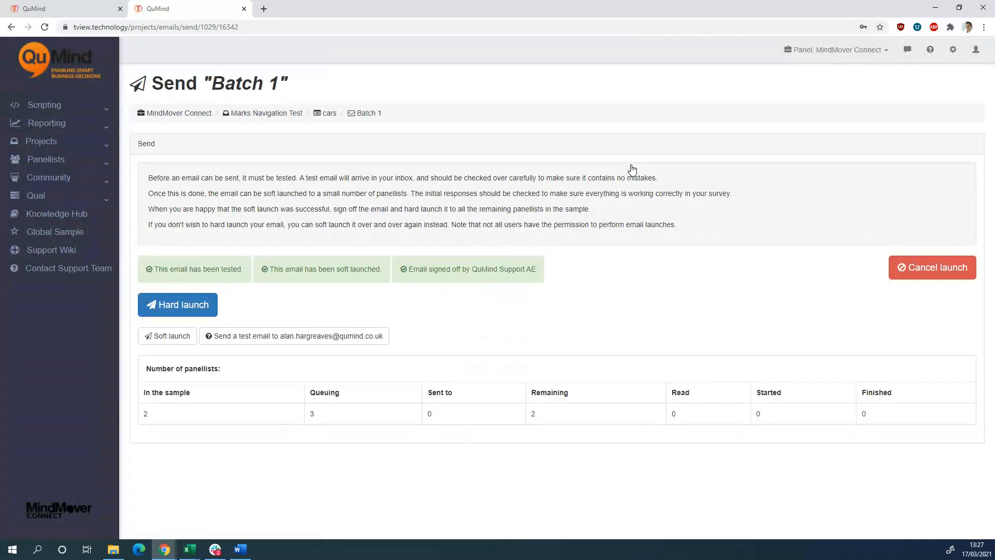